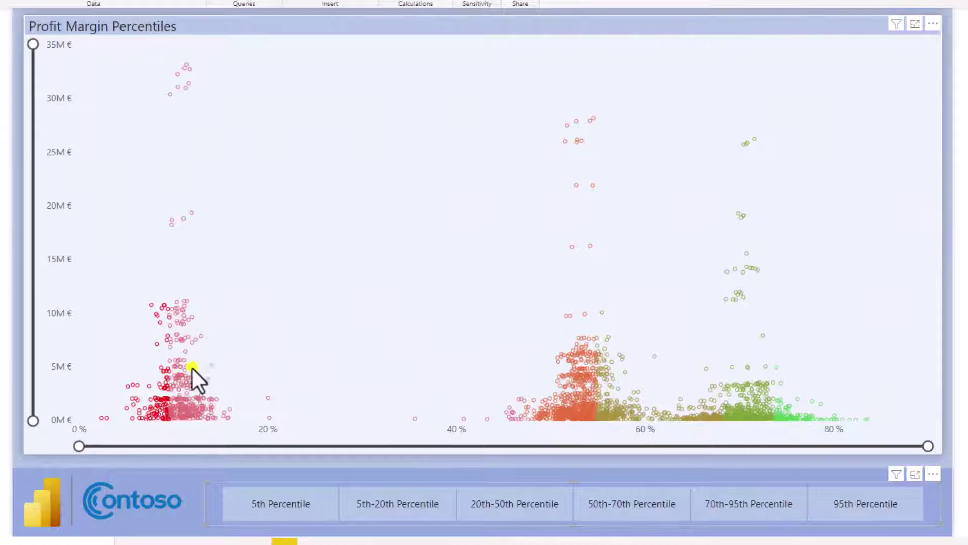
Filter the Profit Margin Percentiles scatter chart by the 20th-50th and 50th-70th Percentile categories to examine how the products cluster.
{"action": "left_click", "coordinate": [79, 445]}
{"action": "left_click", "coordinate": [483, 432]}
{"action": "mouse_move", "coordinate": [754, 268]}
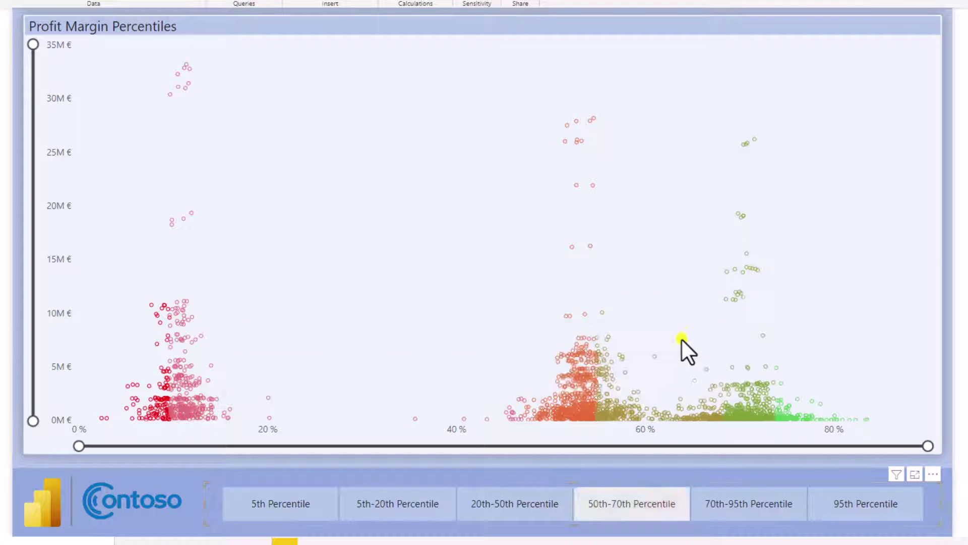
{"action": "left_click", "coordinate": [519, 501]}
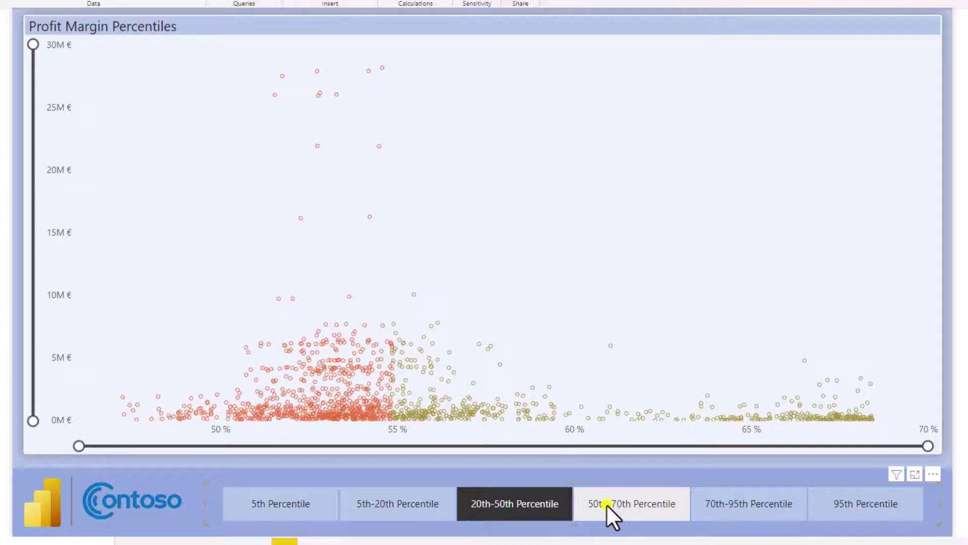
{"action": "left_click", "coordinate": [533, 501]}
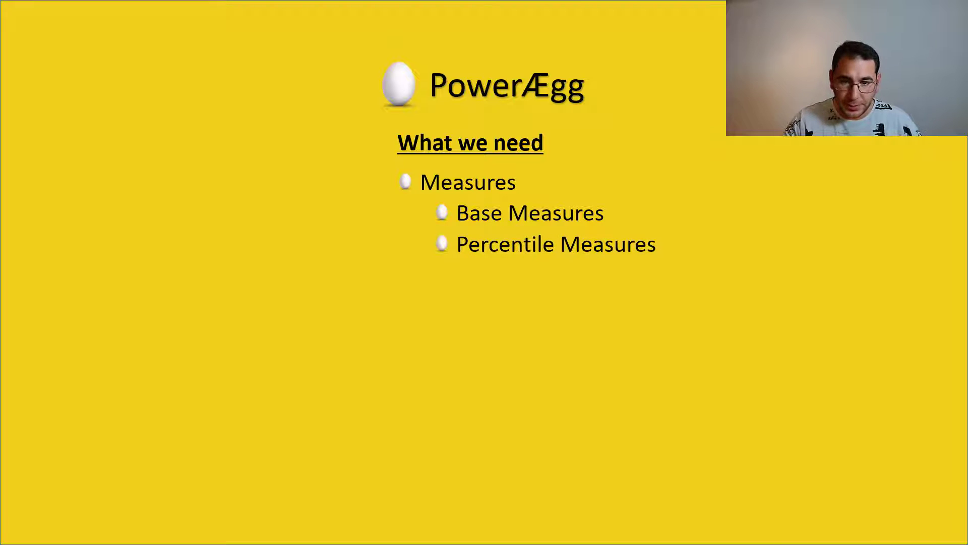
{"action": "key", "text": "Right"}
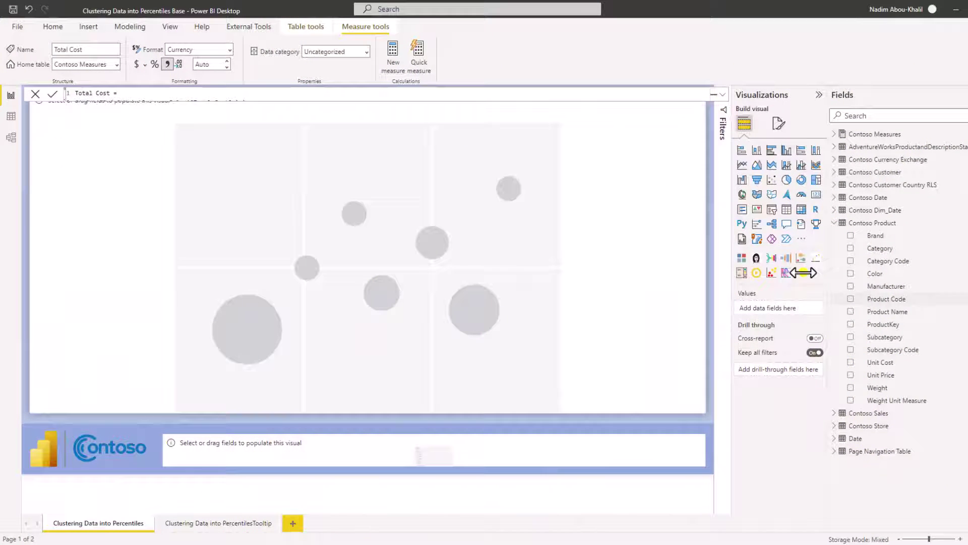
Add a Profit Margin calculated column to the Contoso Product table with the formula DIVIDE ( [Total Cost] - [Net Price], [Net Price] ).
{"action": "left_click", "coordinate": [863, 224]}
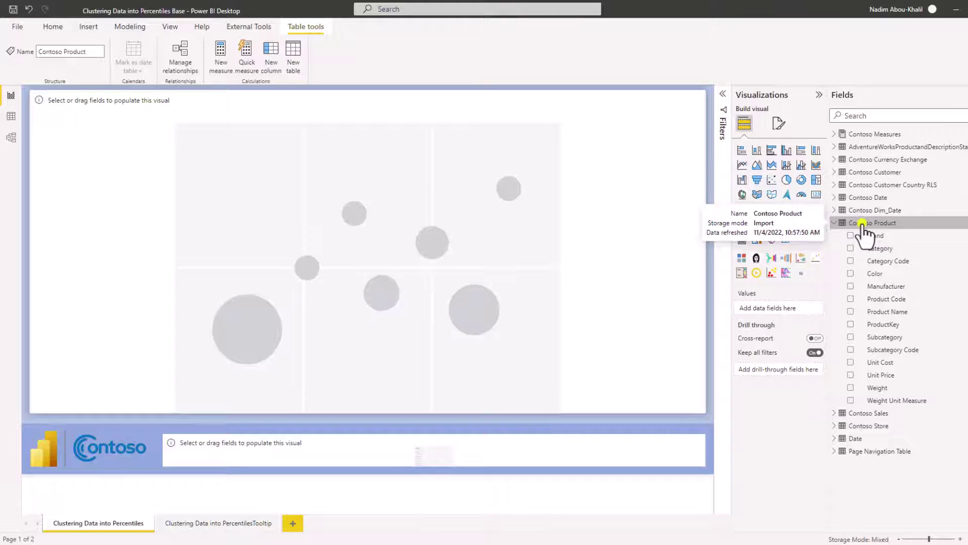
{"action": "right_click", "coordinate": [862, 224]}
{"action": "key", "text": "Escape"}
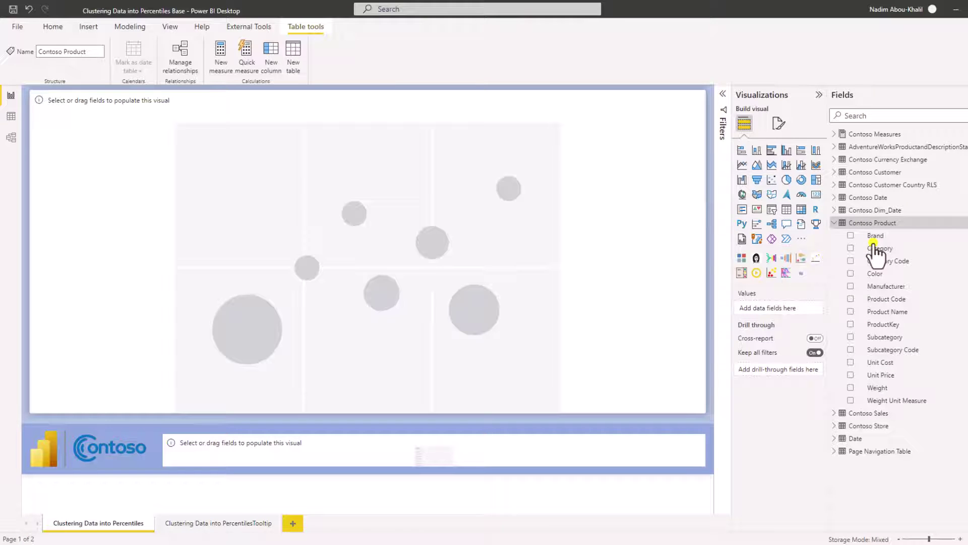
{"action": "left_click_drag", "start_coordinate": [876, 252], "coordinate": [427, 108]}
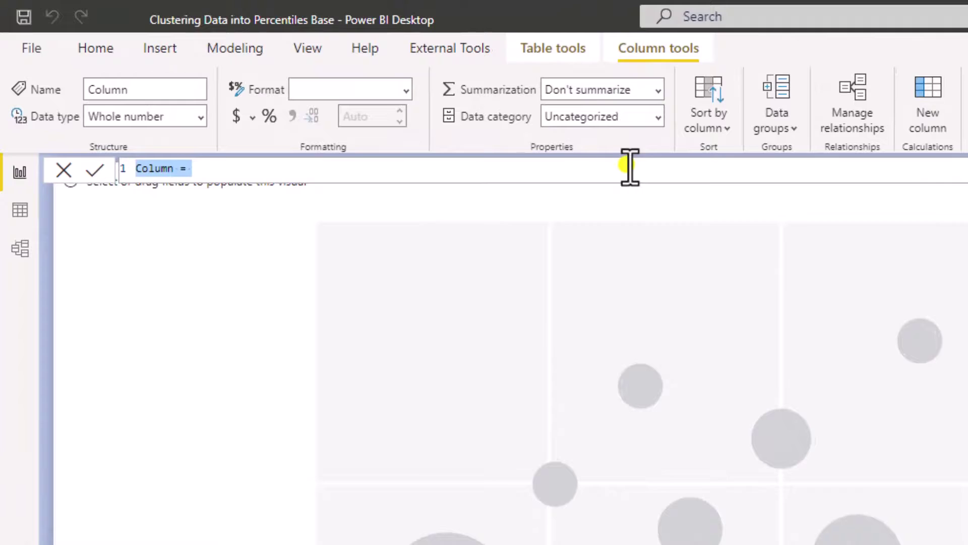
{"action": "type", "text": "Profit Margin = DIVIDE ( [Total Cost] - [Net Price], [Net Price] )"}
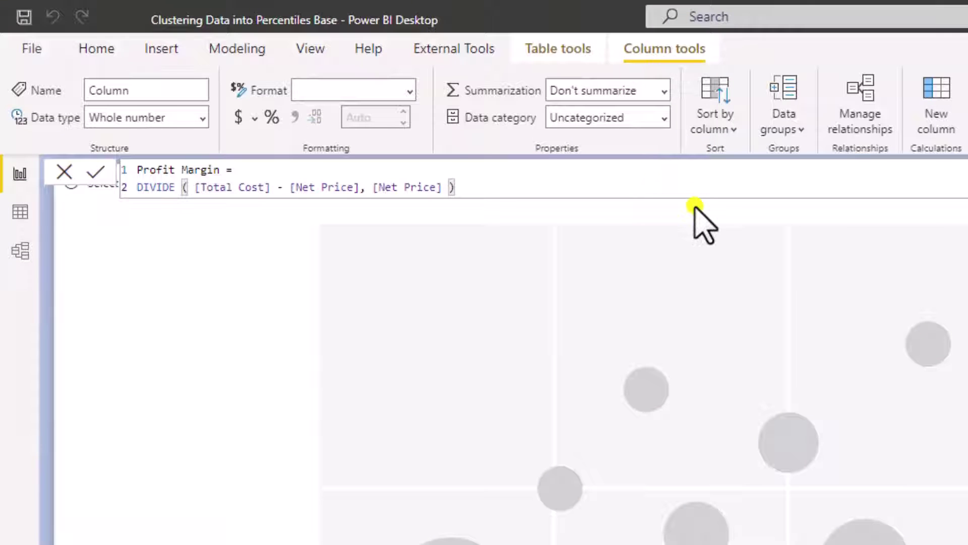
{"action": "key", "text": "Return"}
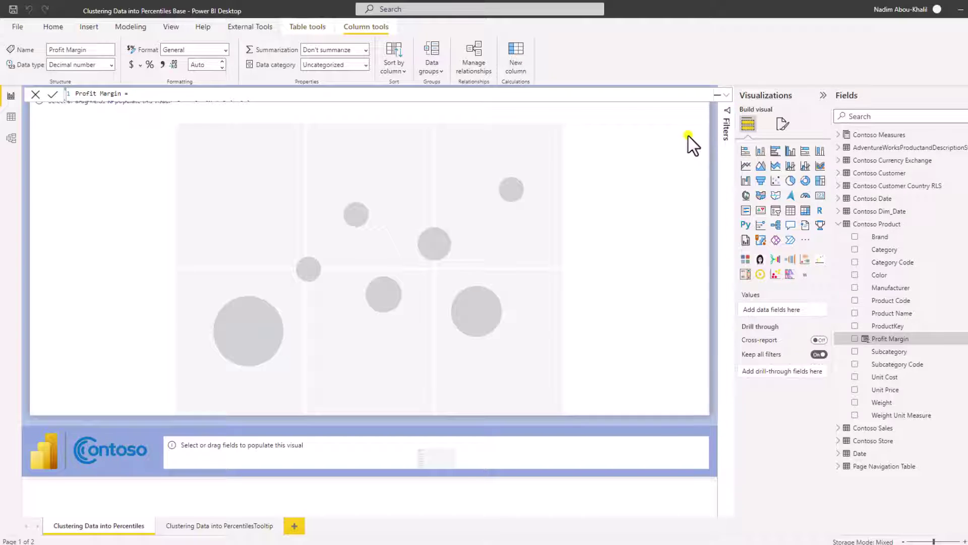
Add a 5th Percentile Profit Margin measure to Contoso Measures: CALCULATE ( PERCENTILE.INC ( 'Contoso Product'[Profit Margin], .05 ), ALL ( 'Contoso Product' ) ).
{"action": "left_click", "coordinate": [839, 135]}
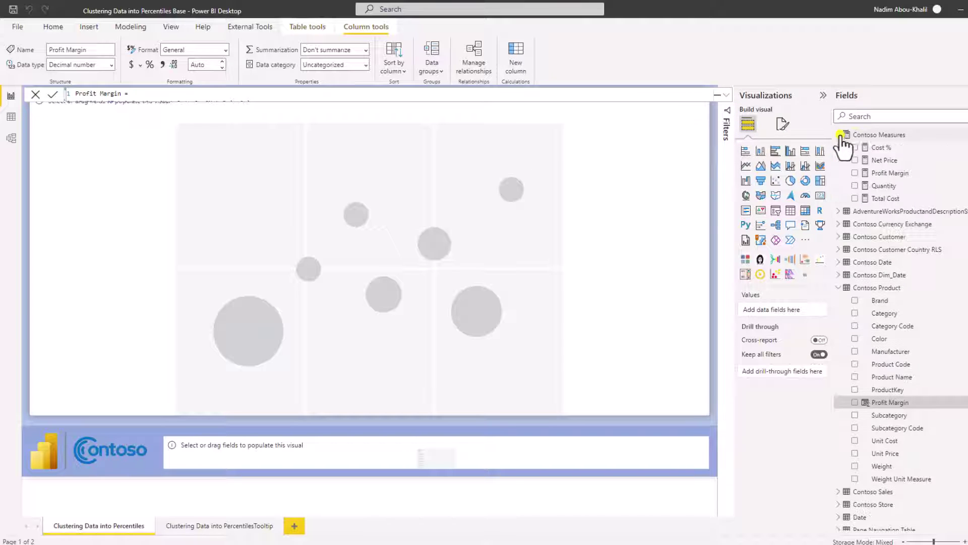
{"action": "left_click", "coordinate": [868, 134]}
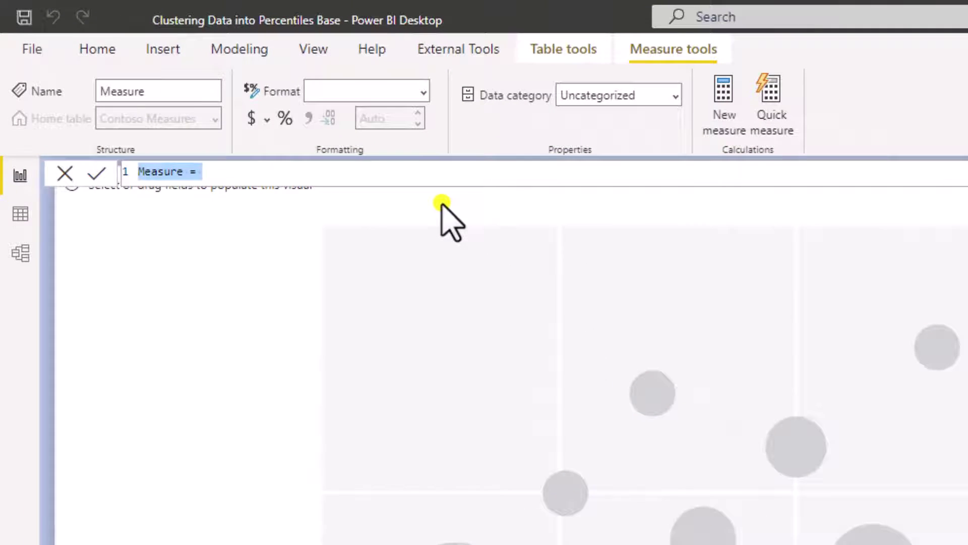
{"action": "type", "text": "5th Percentile Profit Margin = CALCULATE (     PERCENTILE.INC ( 'Contoso Product'[Profit Margin], .05 ),     ALL ( 'Contoso Product' ) )"}
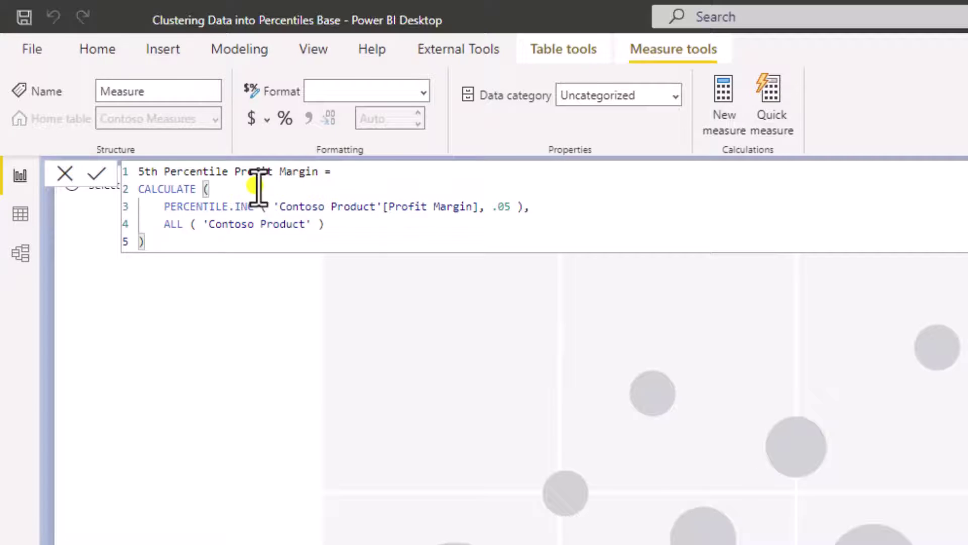
{"action": "left_click", "coordinate": [221, 189]}
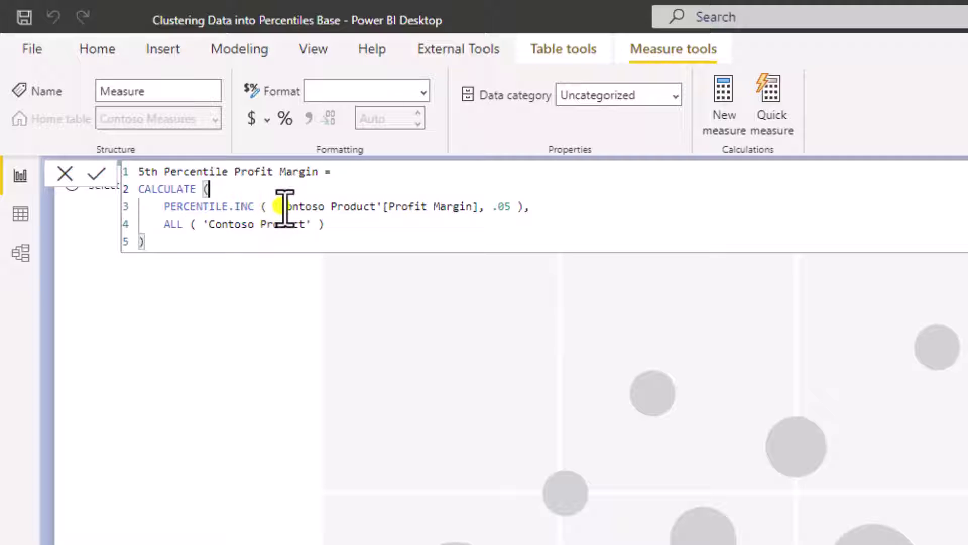
{"action": "left_click_drag", "start_coordinate": [280, 206], "coordinate": [494, 201]}
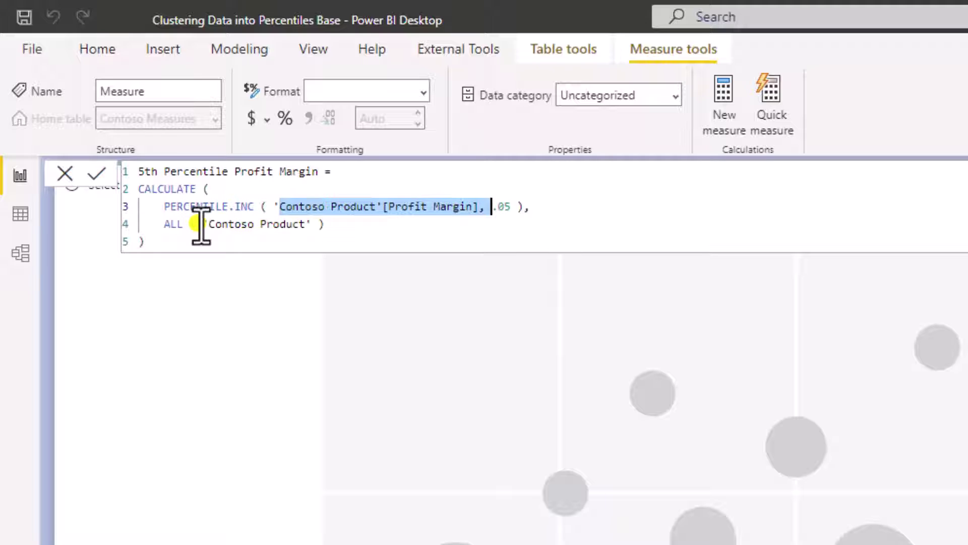
{"action": "left_click", "coordinate": [512, 220]}
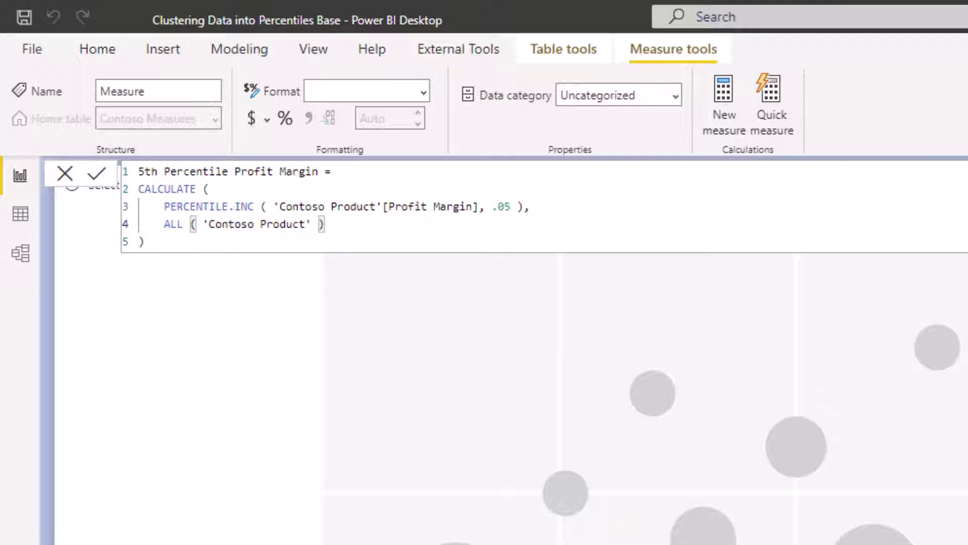
{"action": "key", "text": "Return"}
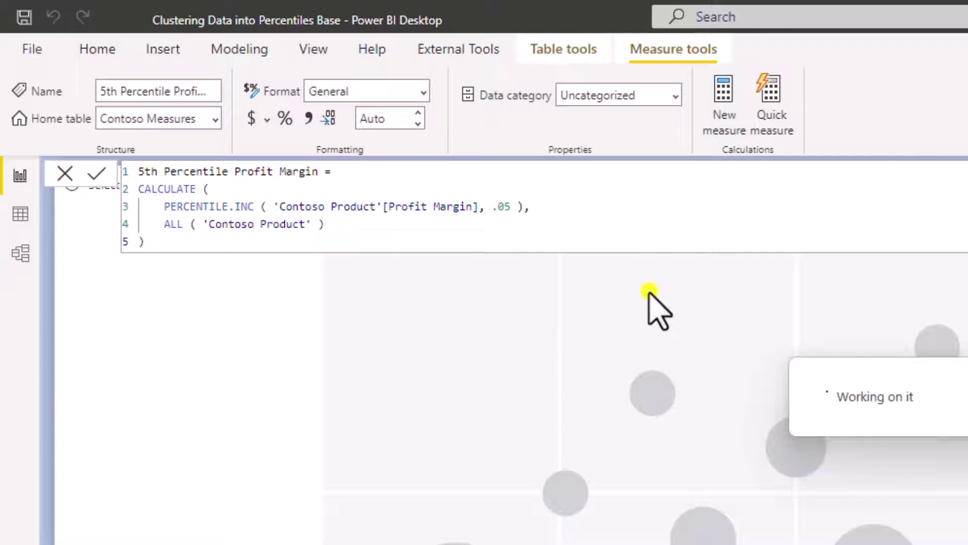
Add 20th and 50th Percentile Profit Margin measures with the same PERCENTILE.INC formula over all of Contoso Product, using .2 and .5.
{"action": "type", "text": "20th Percentile Profit Margin = CALCULATE (     PERCENTILE.INC ( 'Contoso Product'[Profit Margin], .2 ),     ALL ( 'Contoso Product' ) )"}
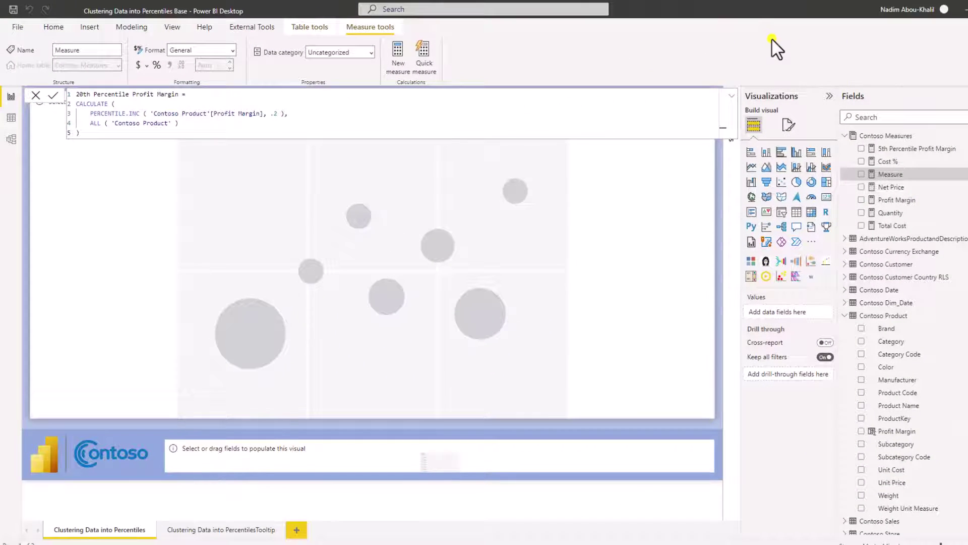
{"action": "key", "text": "Return"}
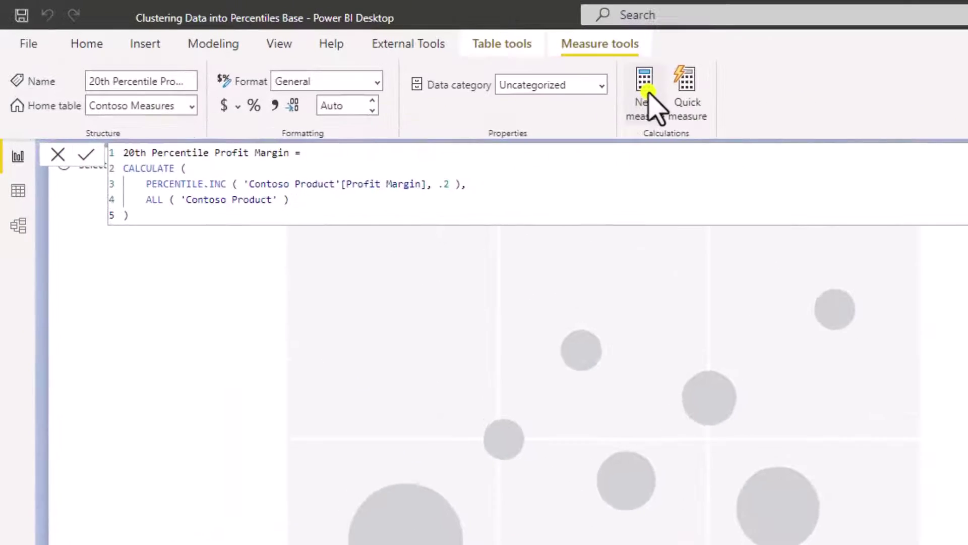
{"action": "left_click", "coordinate": [648, 93]}
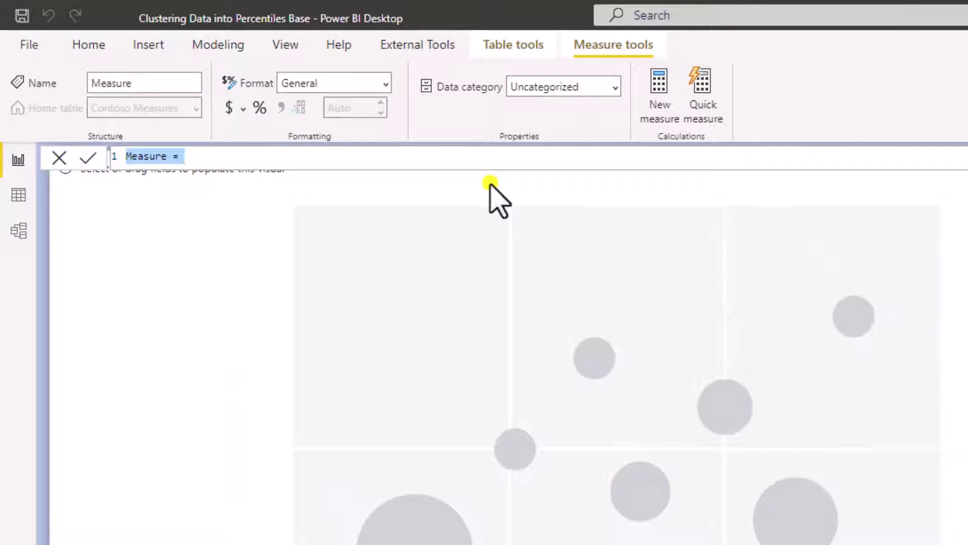
{"action": "type", "text": "50th Percentile Profit Margin = CALCULATE (     PERCENTILE.INC ( 'Contoso Product'[Profit Margin], .5 ),     ALL ( 'Contoso Product' ) )"}
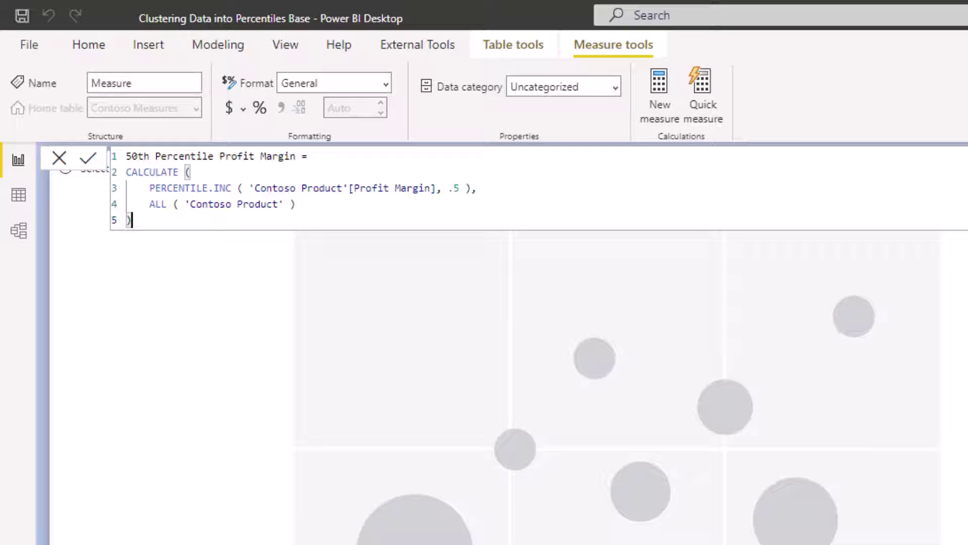
{"action": "key", "text": "Return"}
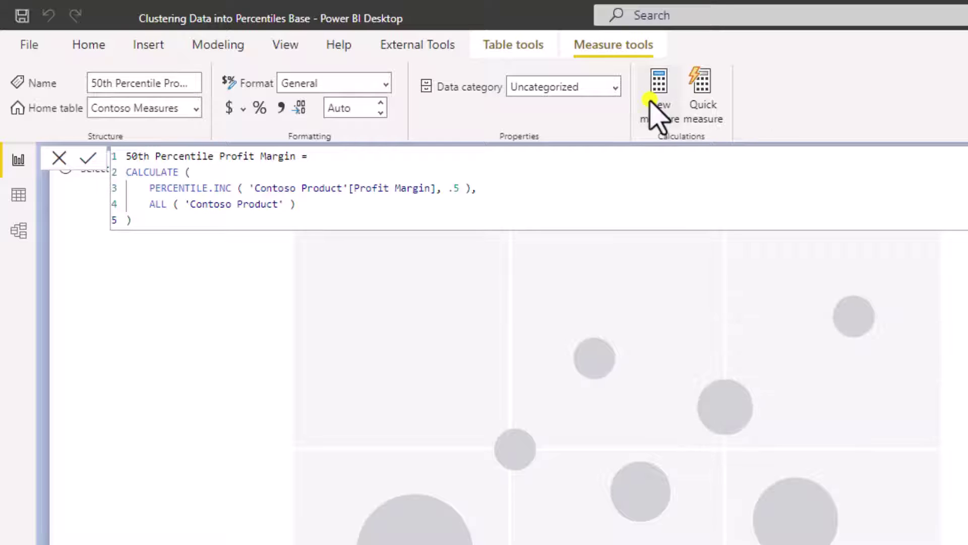
Add 70th and 95th Percentile Profit Margin measures with the same PERCENTILE.INC formula over all of Contoso Product, using .7 and .95.
{"action": "key", "text": "alt+n"}
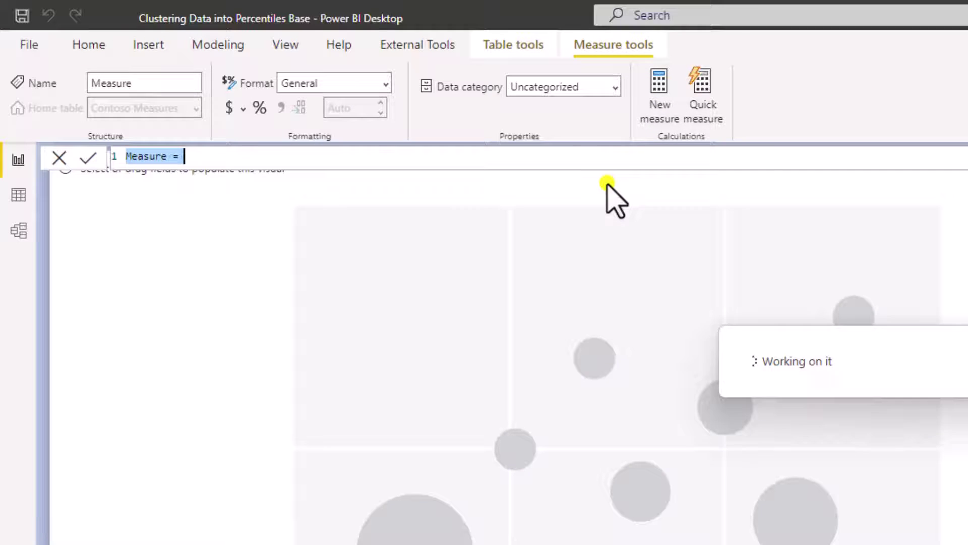
{"action": "type", "text": "70th Percentile Profit Margin = CALCULATE (     PERCENTILE.INC ( 'Contoso Product'[Profit Margin], .7 ),     ALL ( 'Contoso Product' ) )"}
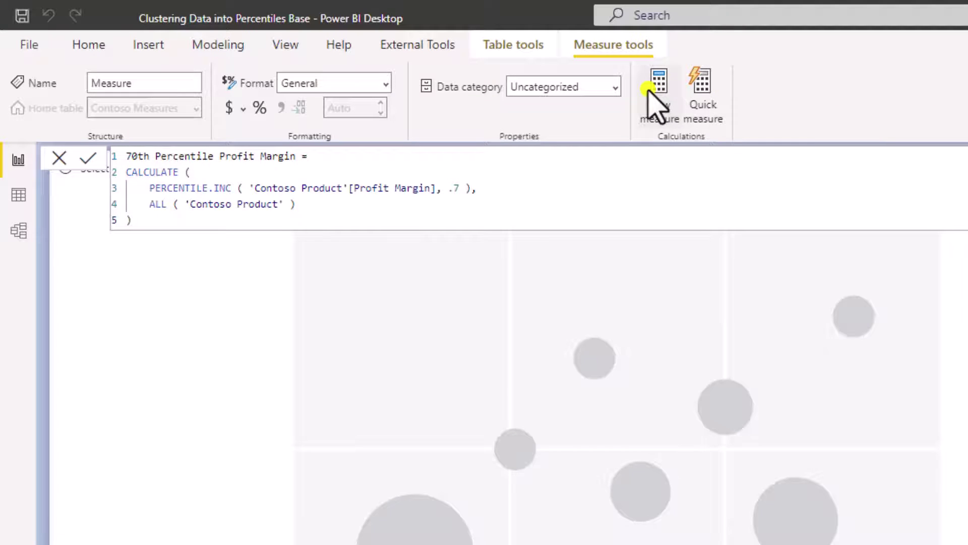
{"action": "key", "text": "Return"}
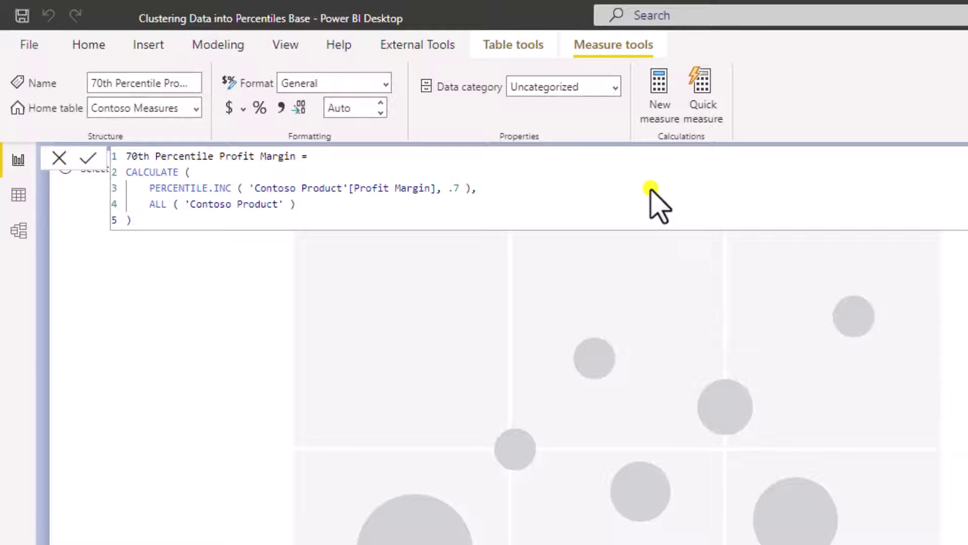
{"action": "left_click", "coordinate": [662, 105]}
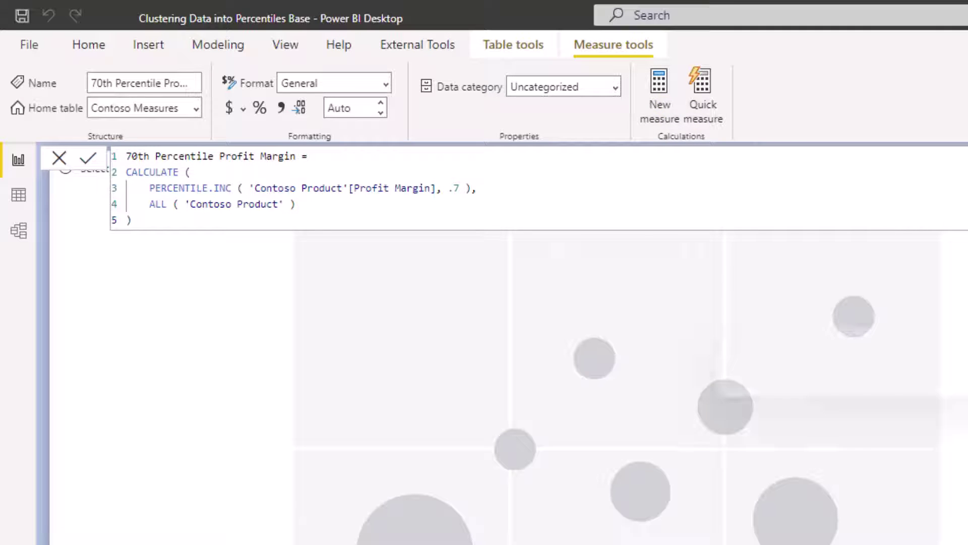
{"action": "type", "text": "95th Percentile Profit Margin = CALCULATE (     PERCENTILE.INC ( 'Contoso Product'[Profit Margin], .95 ),     ALL ( 'Contoso Product' ) )"}
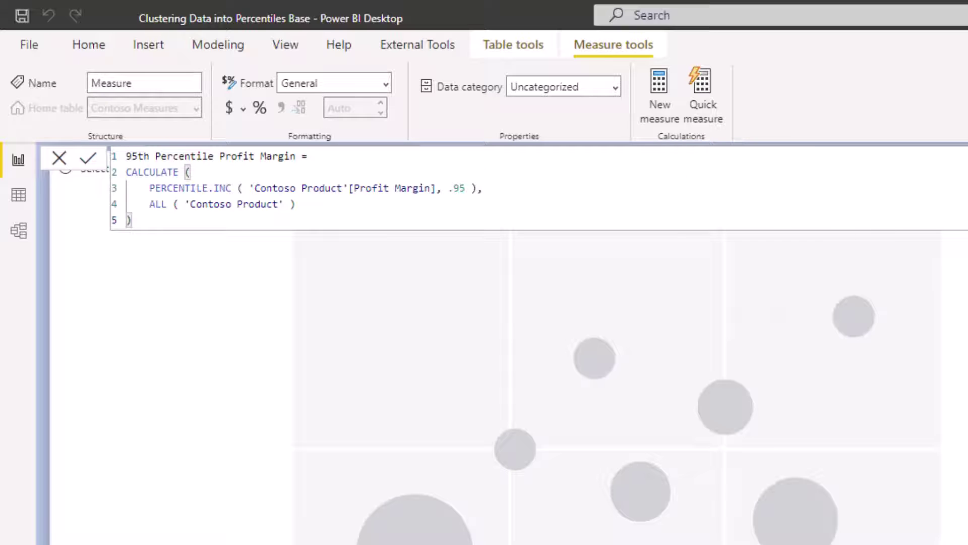
{"action": "key", "text": "Return"}
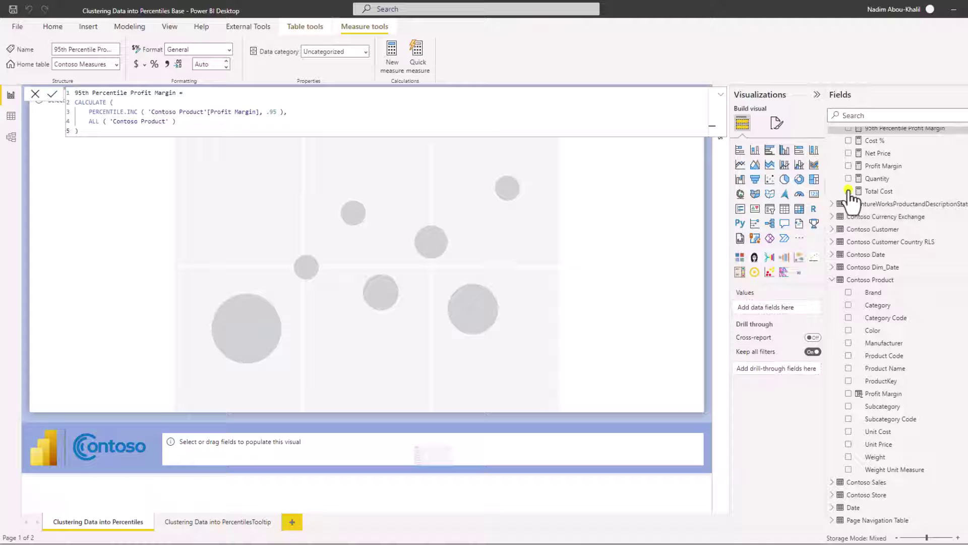
Add a Percentile Category column to Contoso Product that uses SWITCH to compare Profit Margin with the percentile measures and return six labels, 5th to 95th Percentile.
{"action": "left_click", "coordinate": [902, 280]}
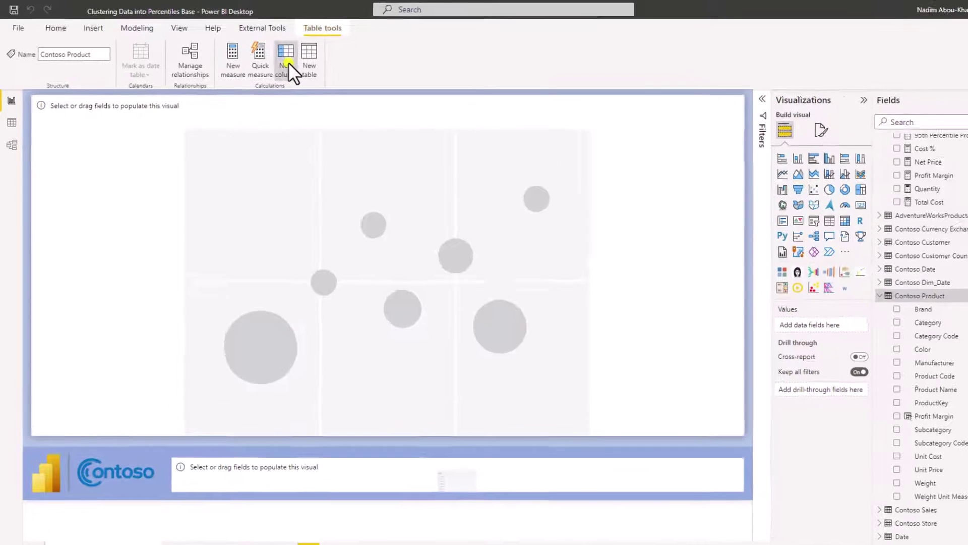
{"action": "left_click", "coordinate": [290, 60]}
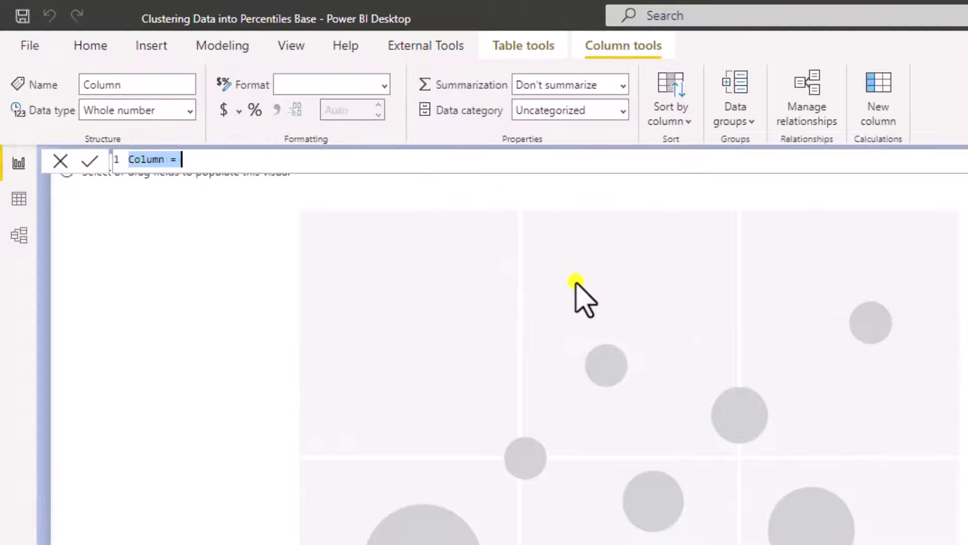
{"action": "type", "text": "Percentile Category = SWITCH (     TRUE (),     'Contoso Product'[Profit Margin] <= [5th Percentile Profit Margin], \"5th Percentile\",     AND (         'Contoso Product'[Profit Margin] > [5th Percentile Profit Margin],         'Contoso Product'[Profit Margin] <= [20th Percentile Profit Margin]     ), \"5th-20th Percentile\",     AND (         'Contoso Product'[Profit Margin] > [20th Percentile Profit Margin],         'Contoso Product'[Profit Margin] <= [50th Percentile Profit Margin]     ), \"20th-50th Percentile\",     AND (         'Contoso Product'[Profit Margin] > [50th Percentile Profit Margin],         'Contoso Product'[Profit Margin] <= [70th Percentile Profit Margin]     ), \"50th-70th Percentile\",     AND (         'Contoso Product'[Profit Margin] > [70th Percentile Profit Margin],         'Contoso Product'[Profit Margin] <= [95th Percentile Profit Margin]     ), \"70th-95th Percentile\",     'Contoso Product'[Profit Margin] > [95th Percentile Profit Margin], \"95th Percentile\" )"}
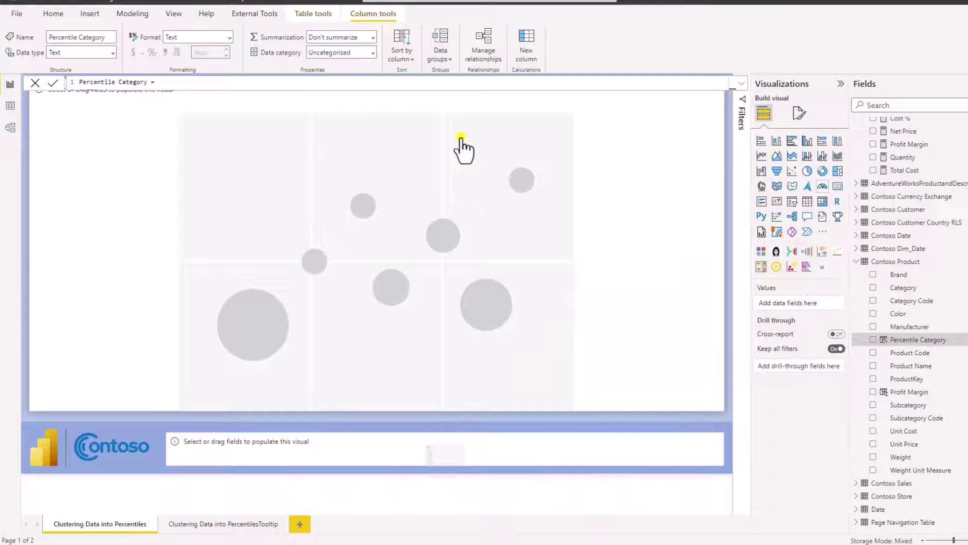
Review the formulas of the Total Cost and 95th Percentile Profit Margin measures and of the Percentile Category column.
{"action": "scroll", "coordinate": [908, 253], "scroll_direction": "up", "scroll_amount": 3}
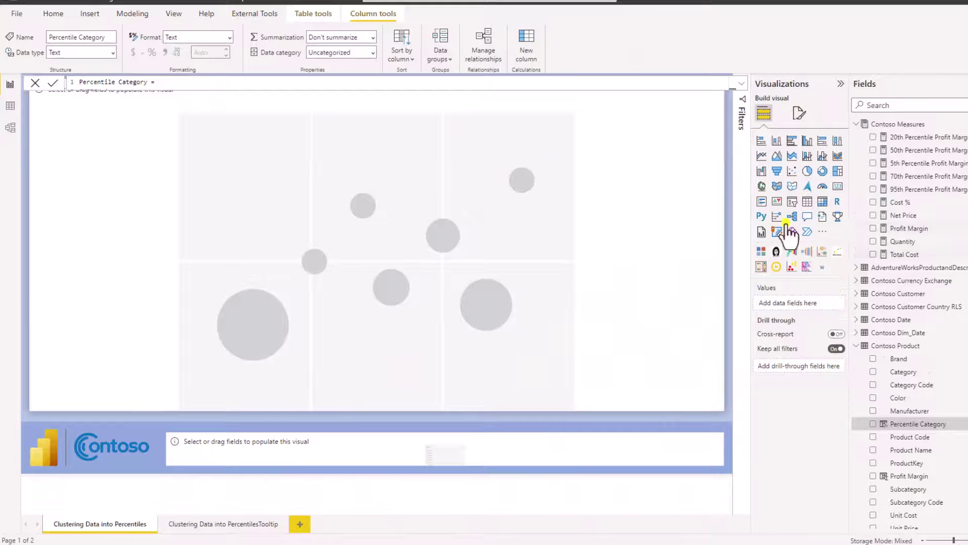
{"action": "left_click", "coordinate": [902, 255]}
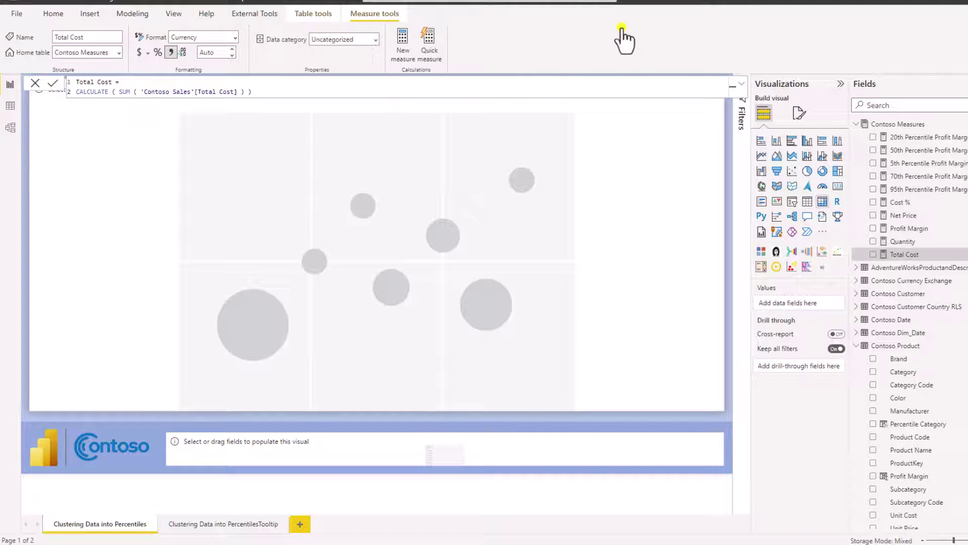
{"action": "left_click", "coordinate": [922, 188]}
{"action": "scroll", "coordinate": [922, 192], "scroll_direction": "down", "scroll_amount": 3}
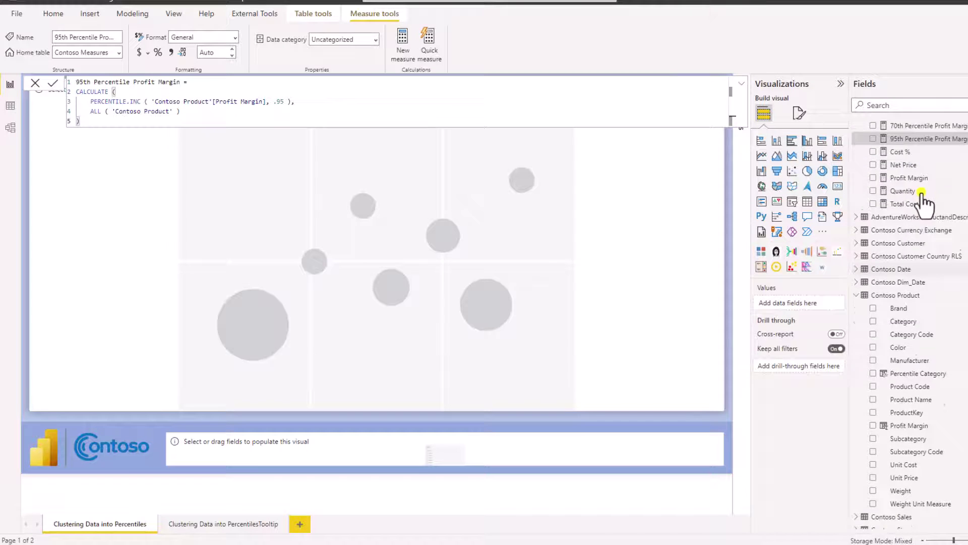
{"action": "left_click", "coordinate": [913, 340]}
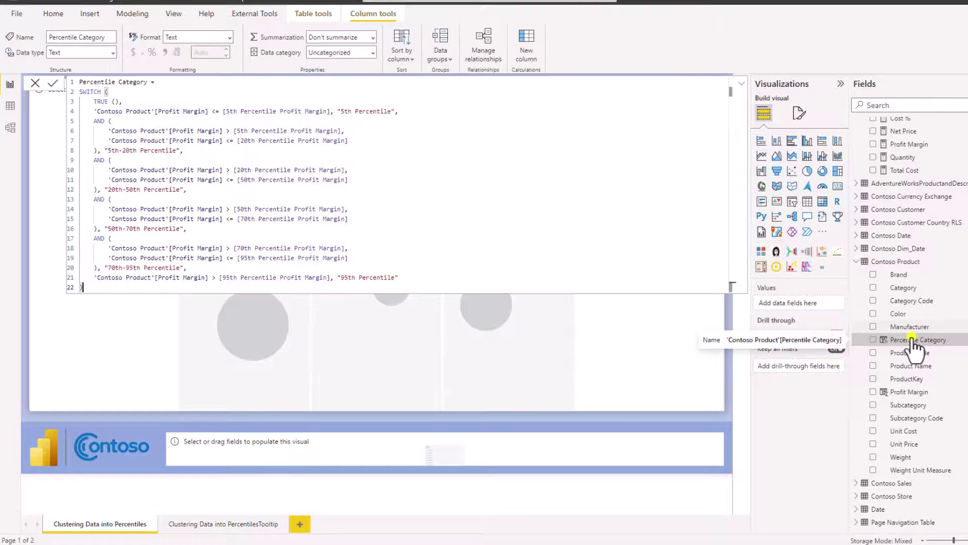
{"action": "left_click", "coordinate": [741, 84]}
{"action": "left_click", "coordinate": [740, 85]}
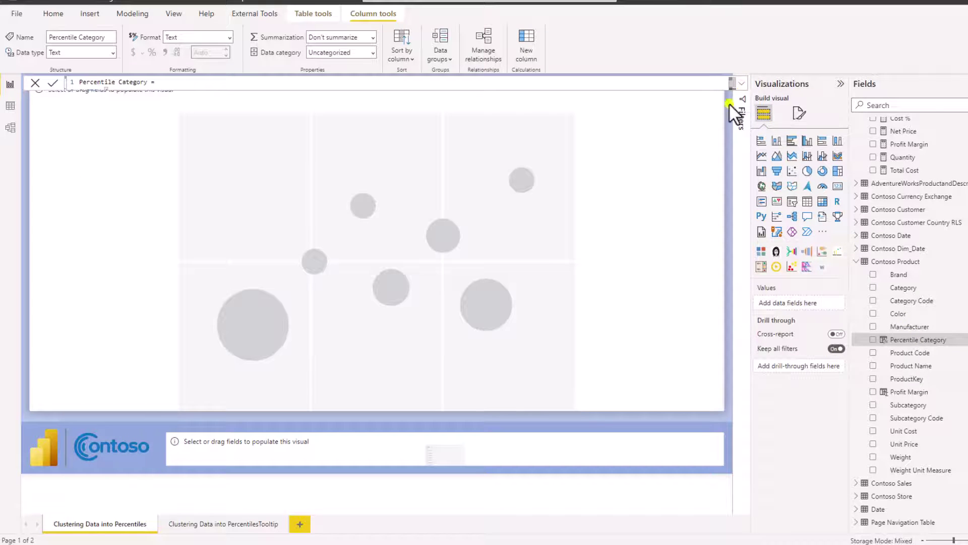
Assign Product Name to the scatter chart's values and Percentile Category to its legend.
{"action": "left_click", "coordinate": [695, 159]}
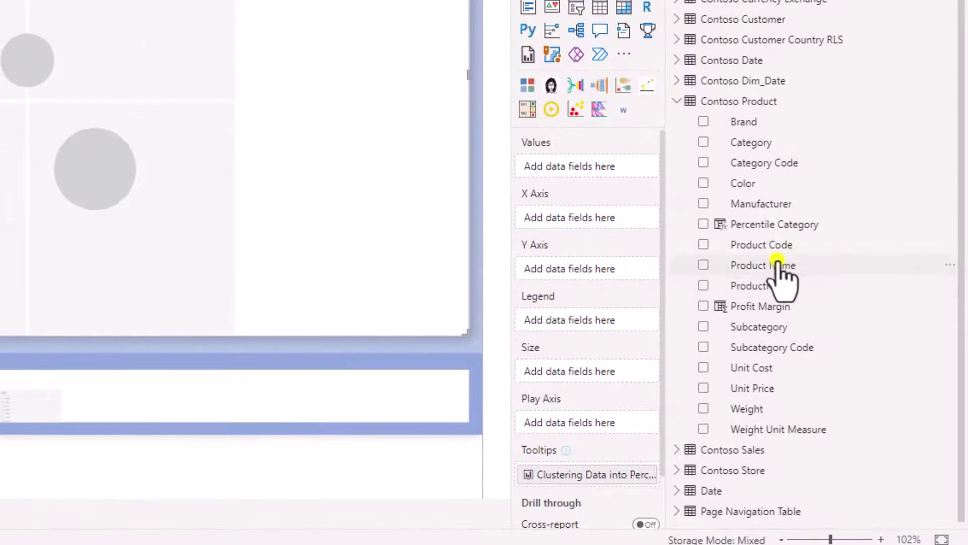
{"action": "left_click_drag", "start_coordinate": [913, 367], "coordinate": [797, 303]}
{"action": "left_click_drag", "start_coordinate": [584, 165], "coordinate": [587, 166]}
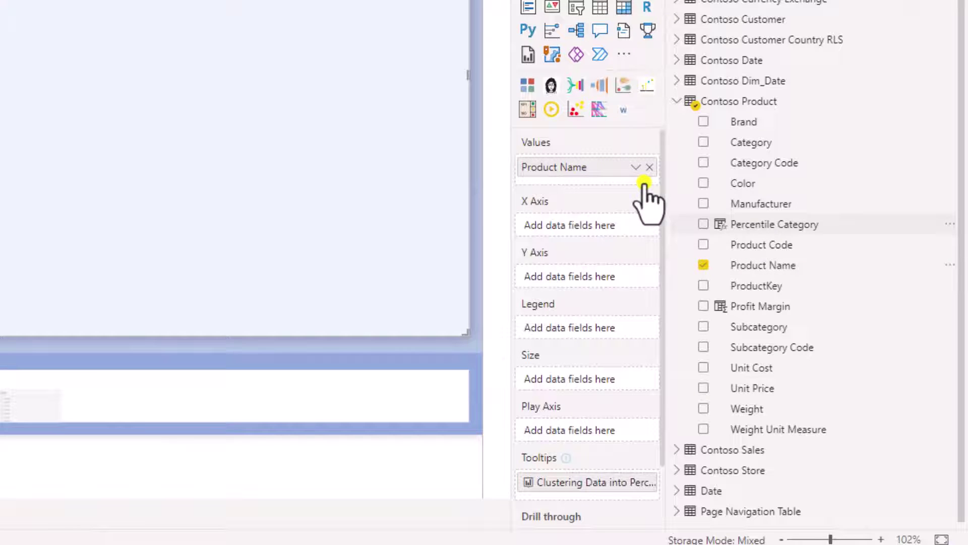
{"action": "left_click_drag", "start_coordinate": [761, 225], "coordinate": [599, 329]}
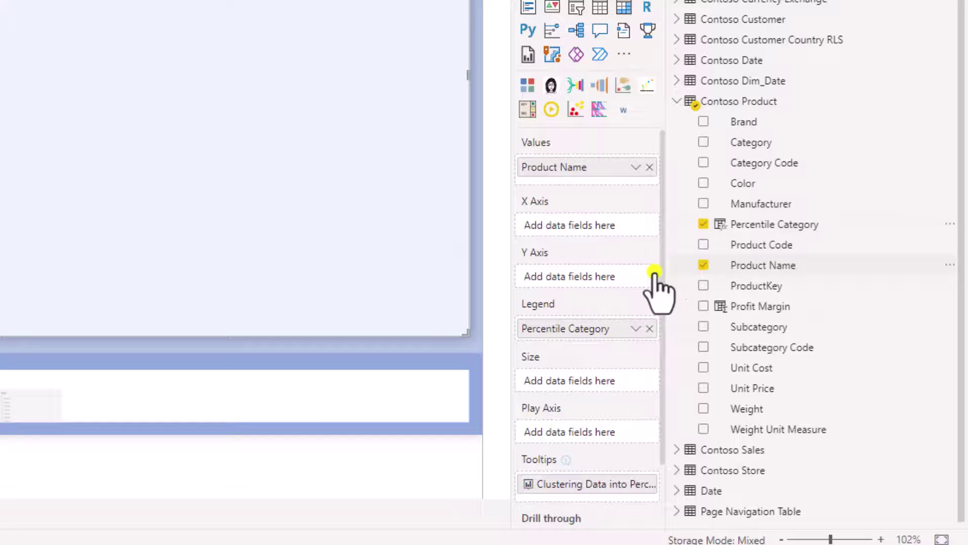
Plot the Profit Margin measure on the scatter chart's X axis and Total Cost on its Y axis.
{"action": "scroll", "coordinate": [772, 171], "scroll_direction": "up", "scroll_amount": 3}
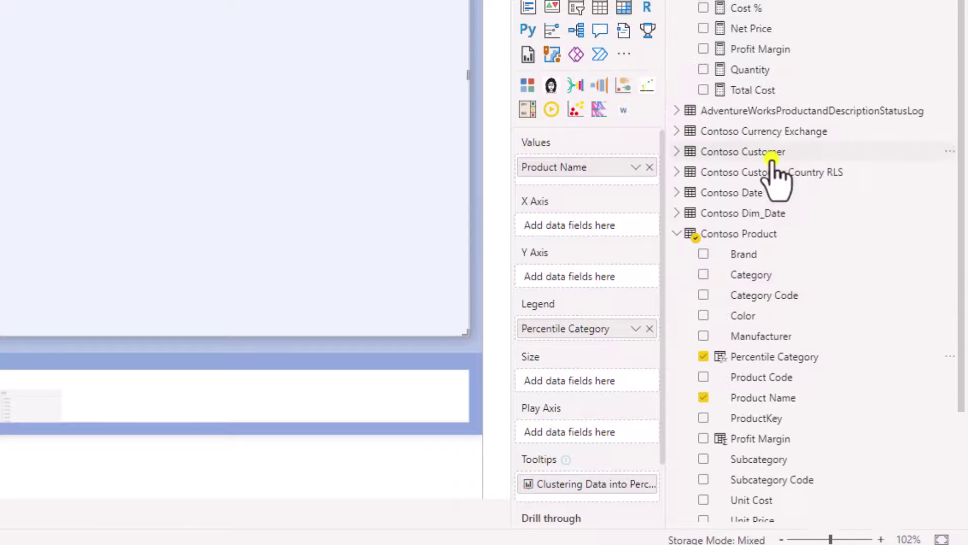
{"action": "left_click_drag", "start_coordinate": [779, 49], "coordinate": [615, 228]}
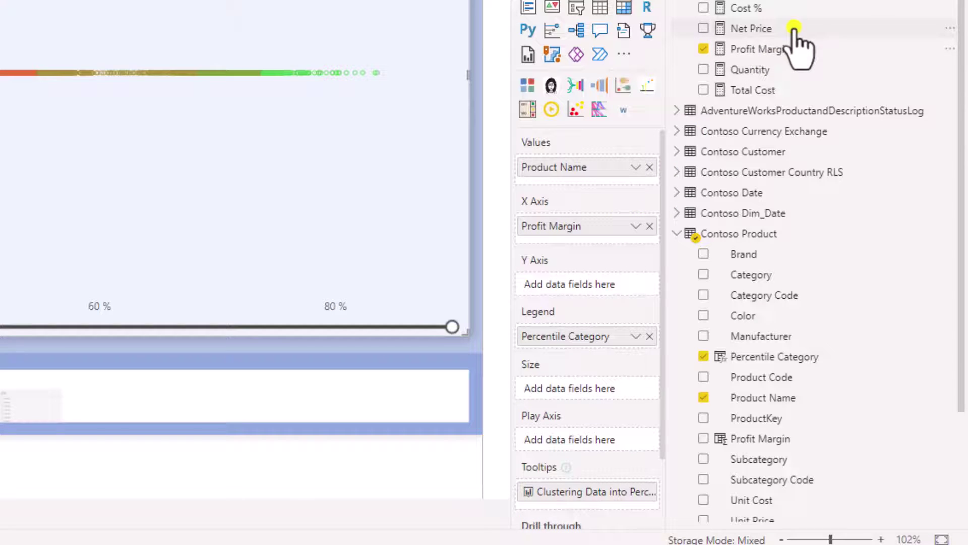
{"action": "left_click_drag", "start_coordinate": [779, 90], "coordinate": [610, 286]}
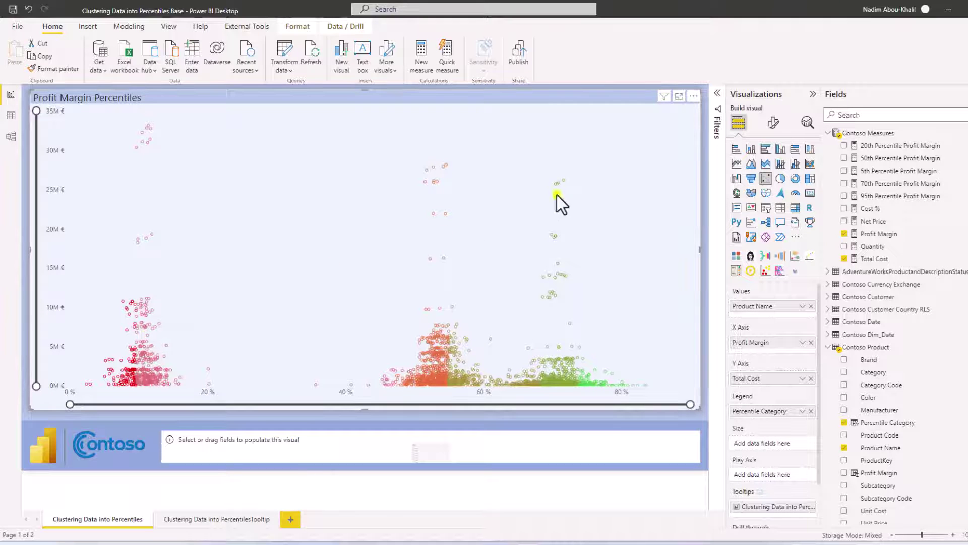
Review the scatter chart's marker format settings, including shape, size and the colour of each percentile category.
{"action": "left_click", "coordinate": [772, 125]}
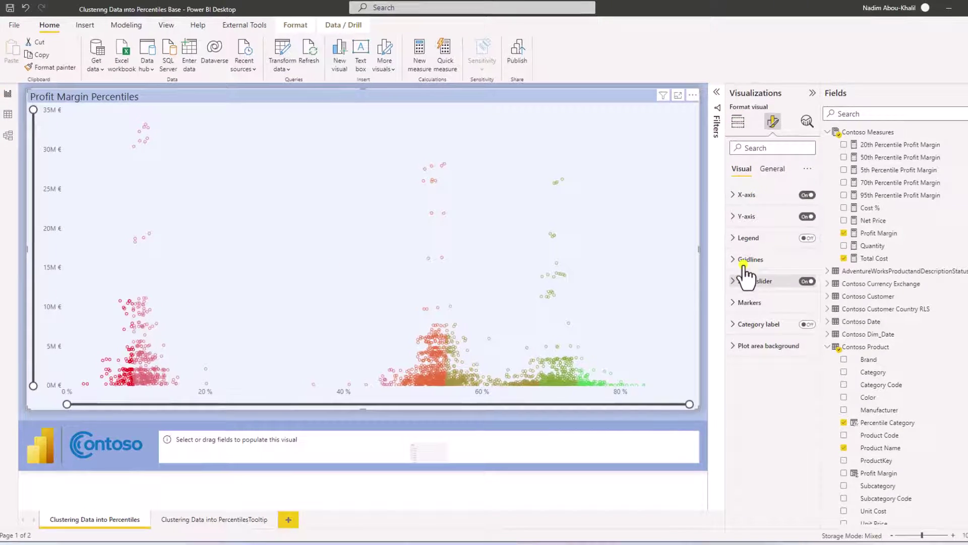
{"action": "left_click", "coordinate": [745, 265]}
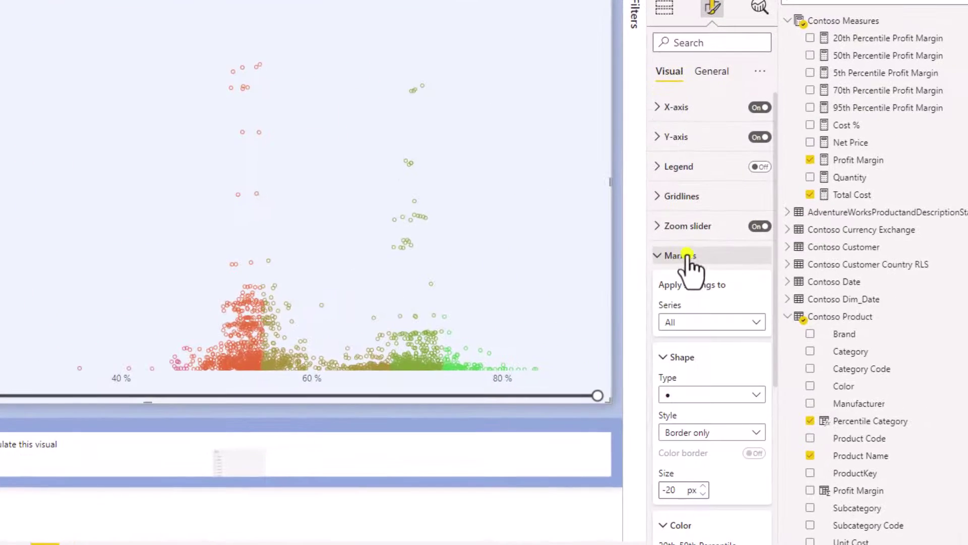
{"action": "scroll", "coordinate": [690, 256], "scroll_direction": "down", "scroll_amount": 5}
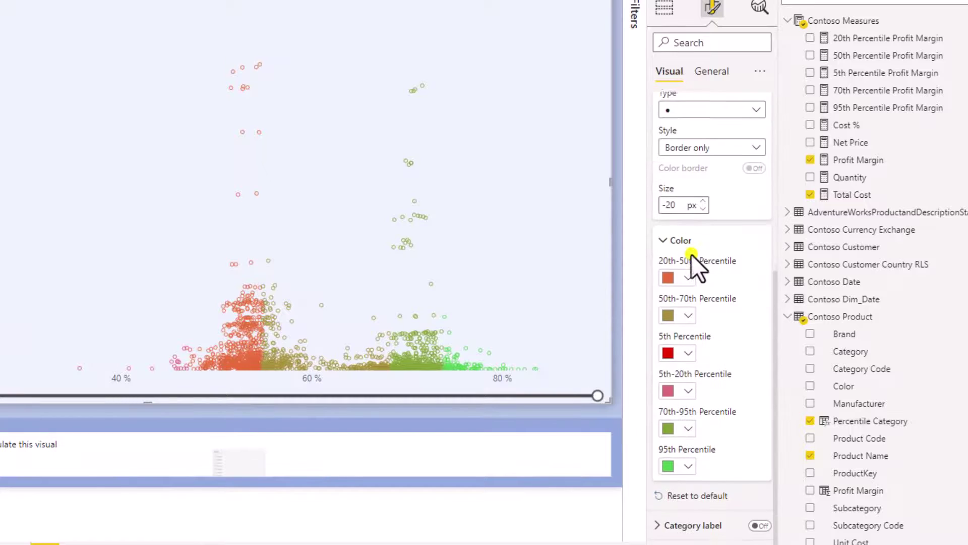
{"action": "left_click", "coordinate": [695, 108]}
{"action": "left_click", "coordinate": [694, 122]}
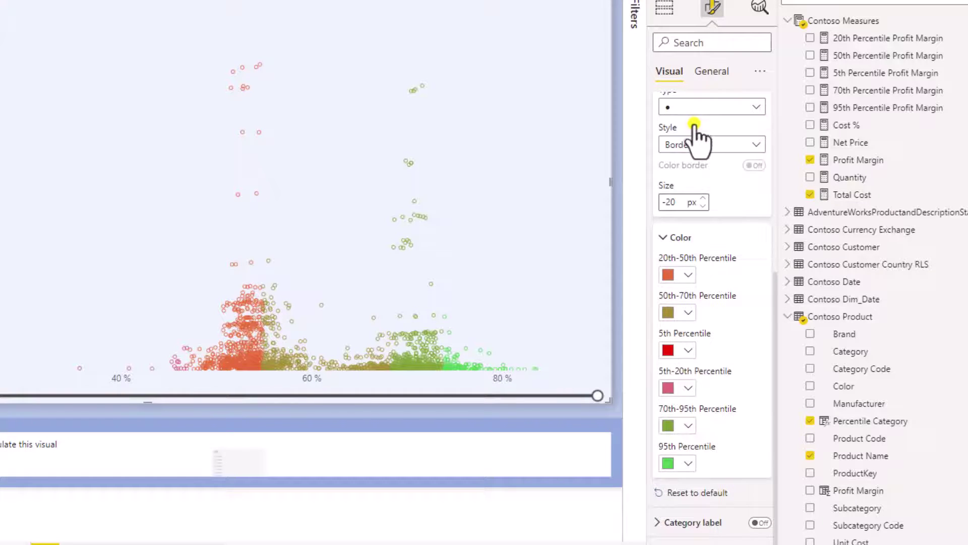
{"action": "left_click", "coordinate": [694, 146]}
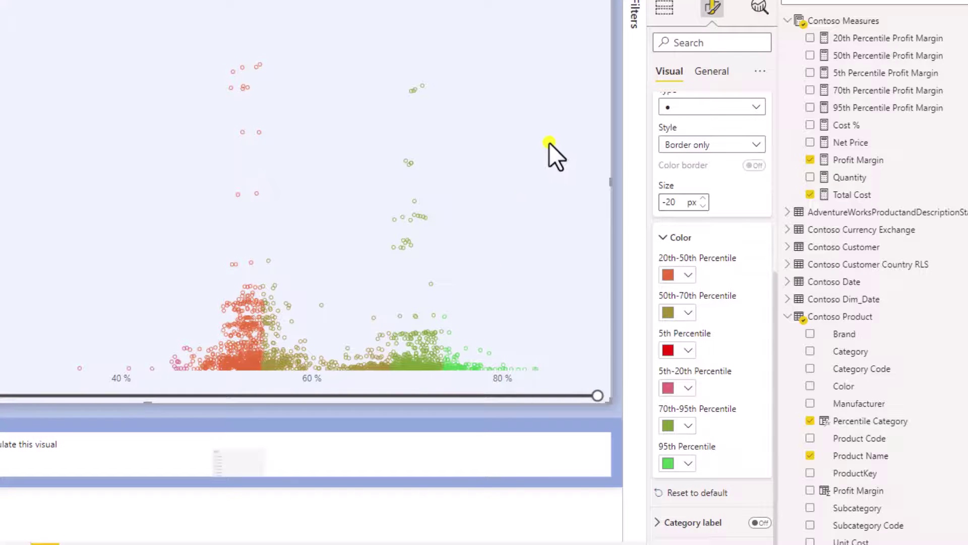
Check the scatter chart's zoom slider settings and try out its X-axis slider.
{"action": "scroll", "coordinate": [664, 242], "scroll_direction": "up", "scroll_amount": 5}
{"action": "left_click", "coordinate": [664, 255]}
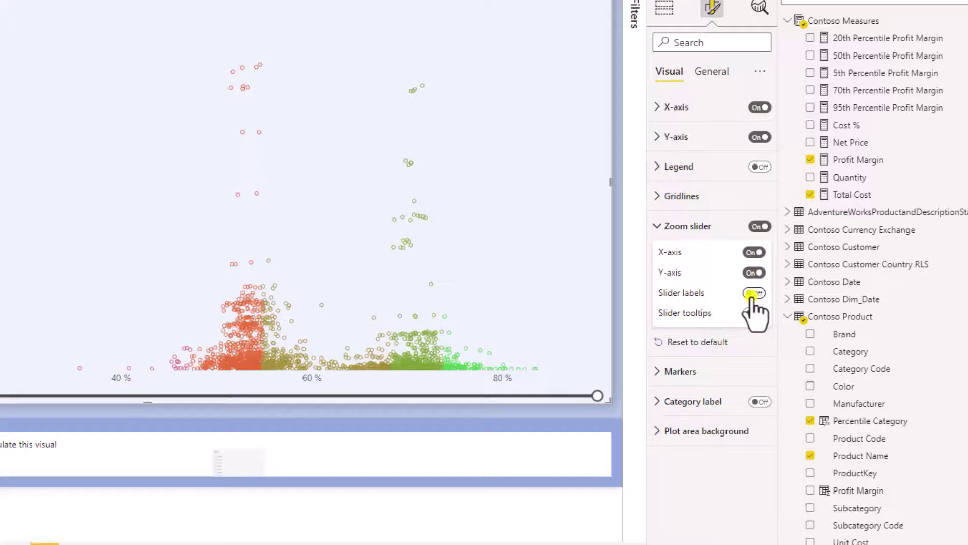
{"action": "left_click", "coordinate": [671, 226]}
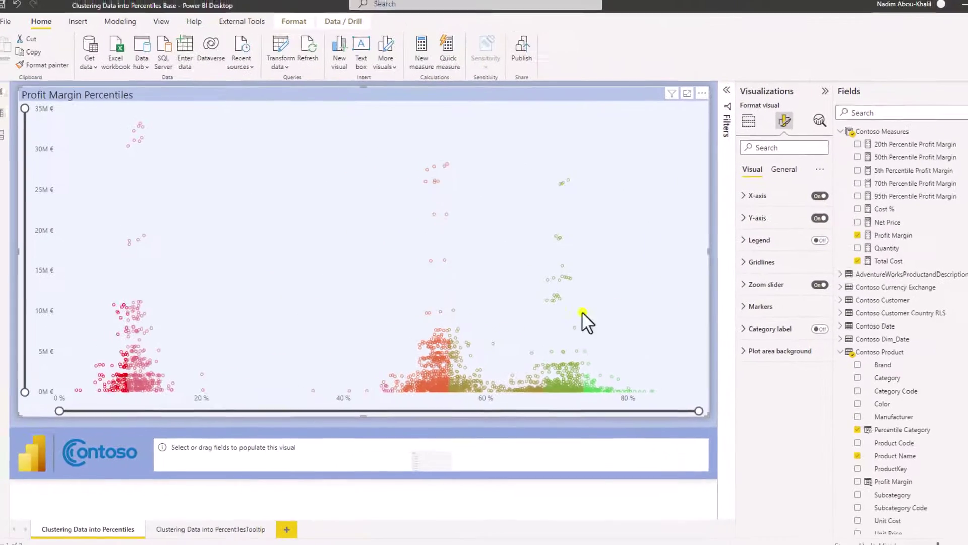
{"action": "left_click_drag", "start_coordinate": [72, 411], "coordinate": [133, 411]}
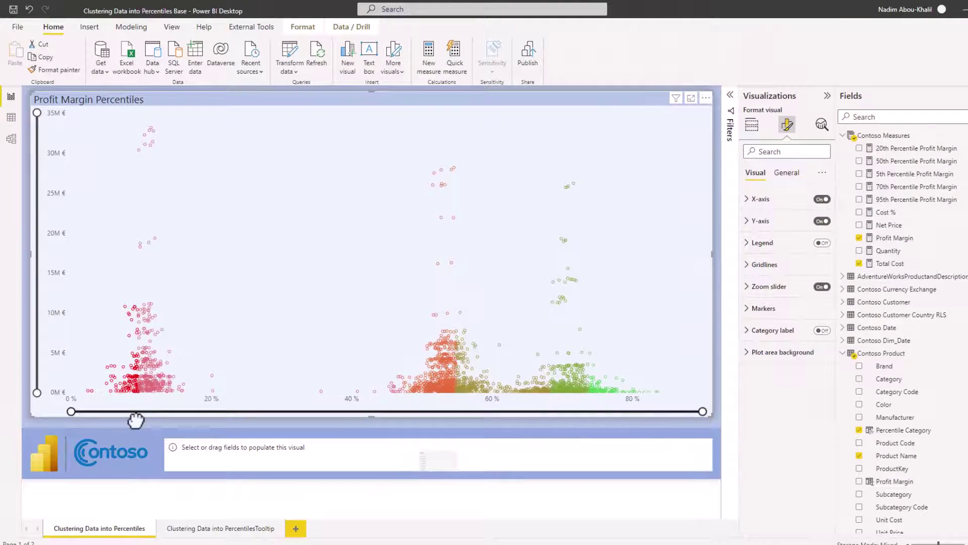
{"action": "left_click_drag", "start_coordinate": [221, 412], "coordinate": [44, 407]}
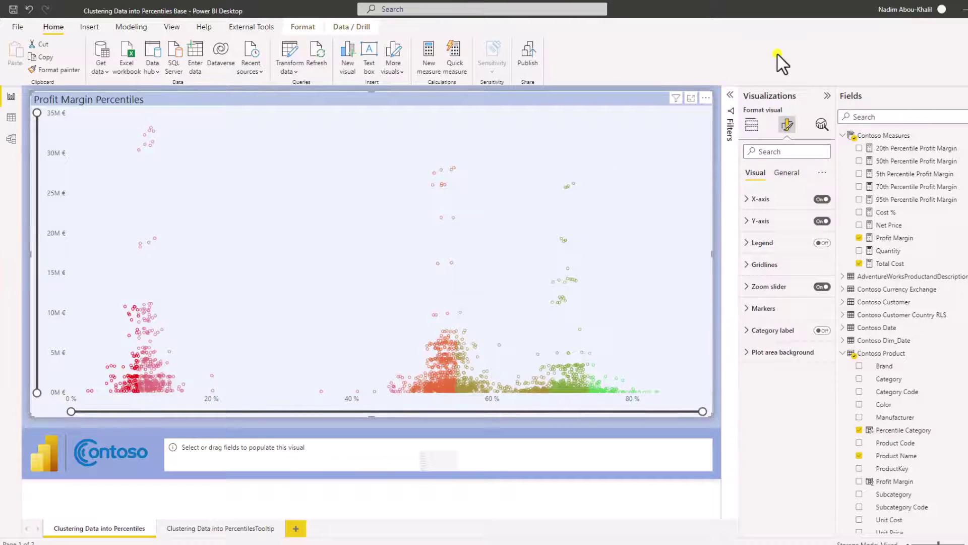
{"action": "left_click", "coordinate": [801, 54]}
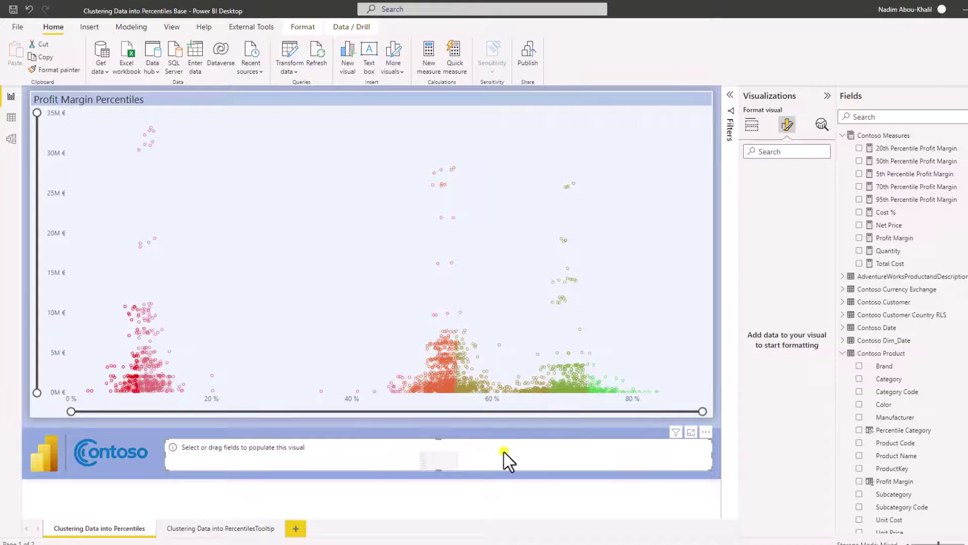
Assign the Percentile Category column to the empty slicer below the scatter chart.
{"action": "left_click", "coordinate": [751, 126]}
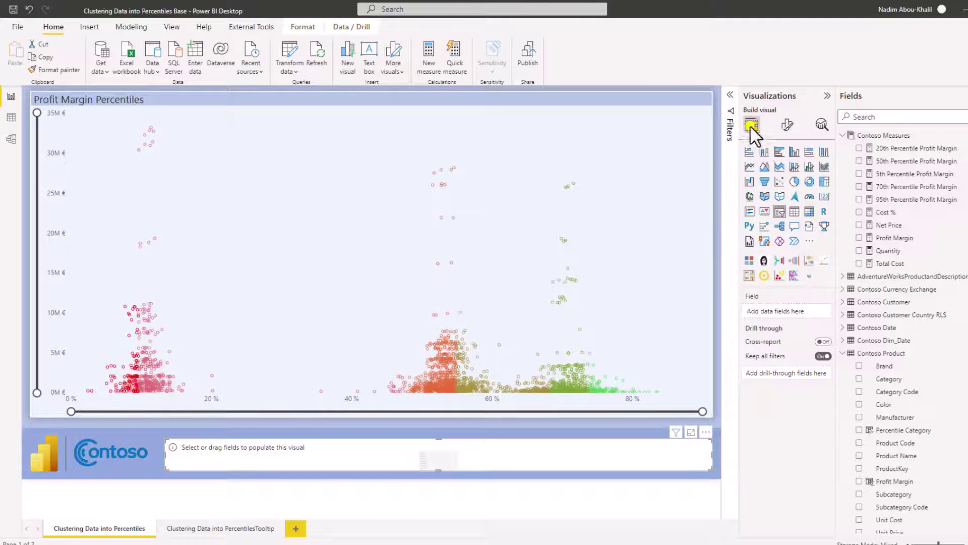
{"action": "scroll", "coordinate": [892, 295], "scroll_direction": "down", "scroll_amount": 3}
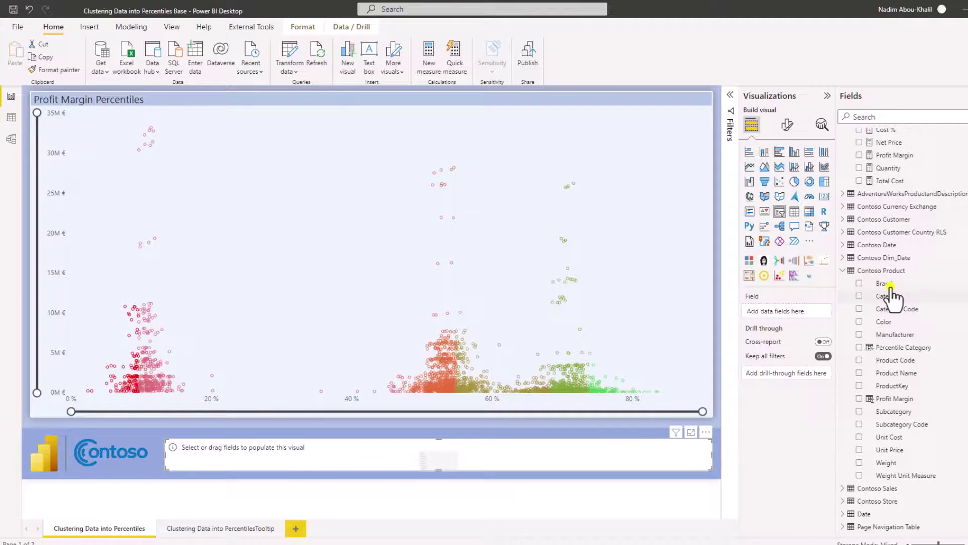
{"action": "left_click_drag", "start_coordinate": [900, 347], "coordinate": [792, 313]}
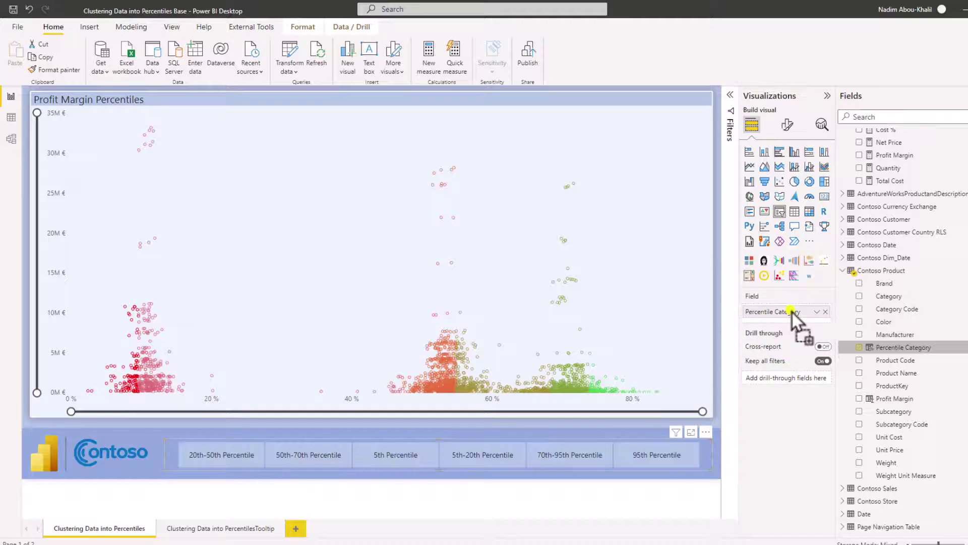
{"action": "left_click", "coordinate": [716, 443]}
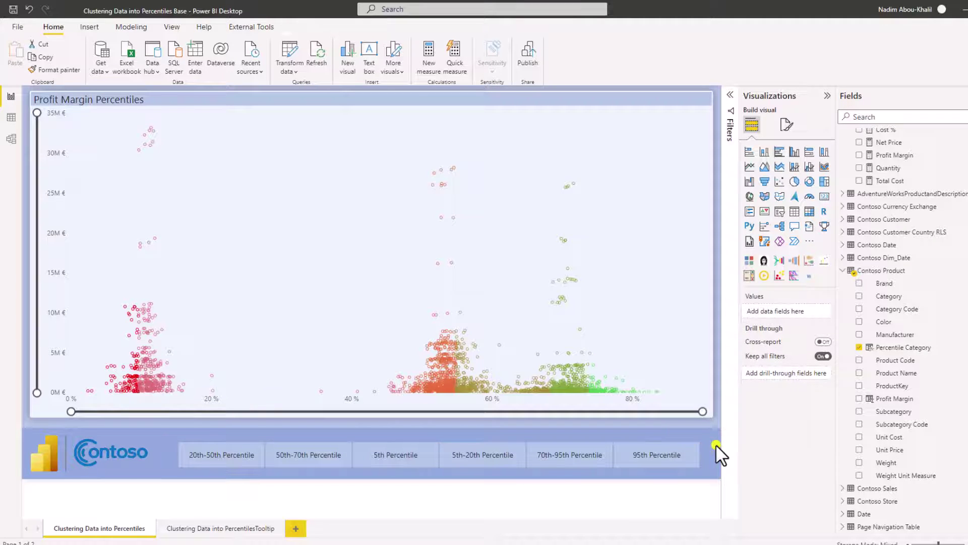
Test the slicer by filtering the scatter chart to the 70th-95th and 95th Percentile categories, and clear both selections.
{"action": "left_click", "coordinate": [547, 452]}
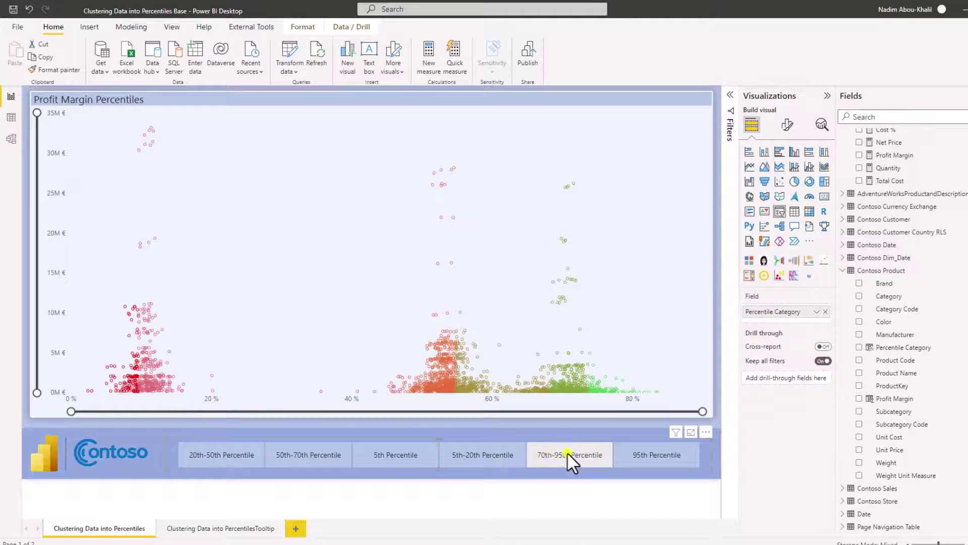
{"action": "left_click", "coordinate": [620, 454], "text": "ctrl"}
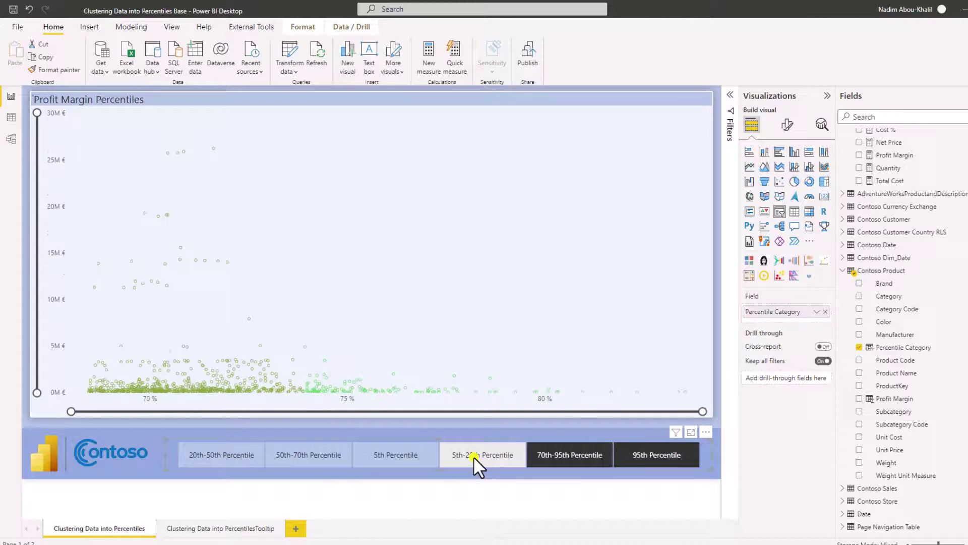
{"action": "left_click", "coordinate": [560, 454], "text": "ctrl"}
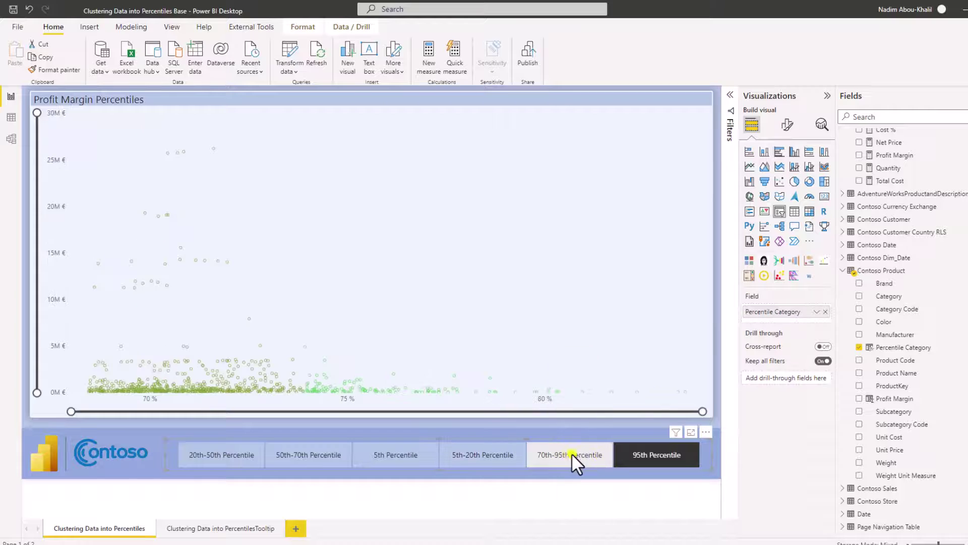
{"action": "left_click", "coordinate": [637, 453]}
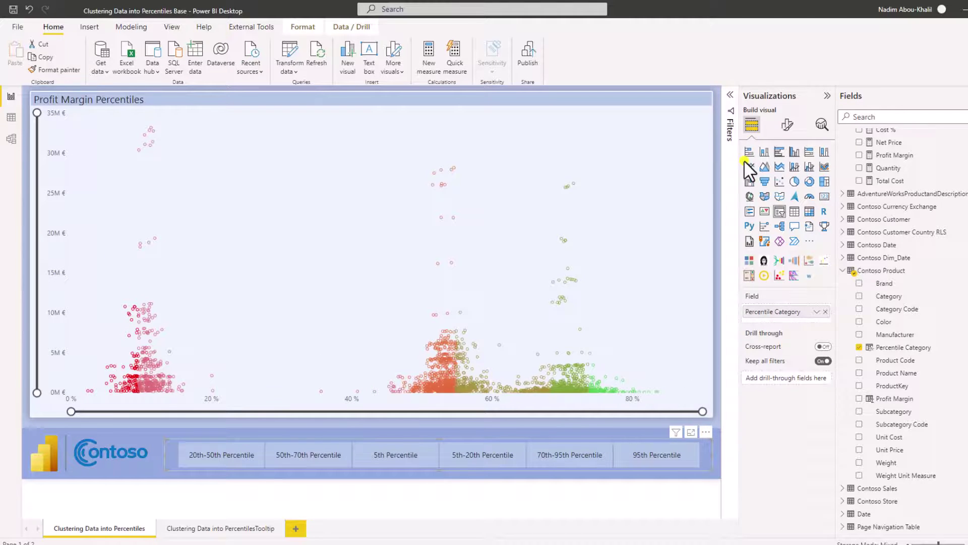
{"action": "left_click", "coordinate": [787, 45]}
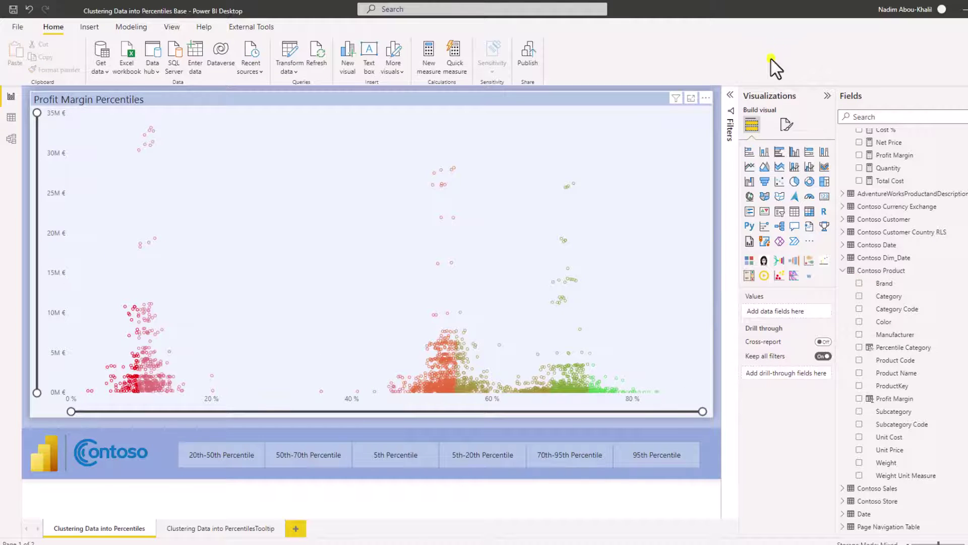
Add Product Name and the Profit Margin measure to the empty table on the Clustering Data into PercentilesTooltip page.
{"action": "left_click", "coordinate": [241, 527]}
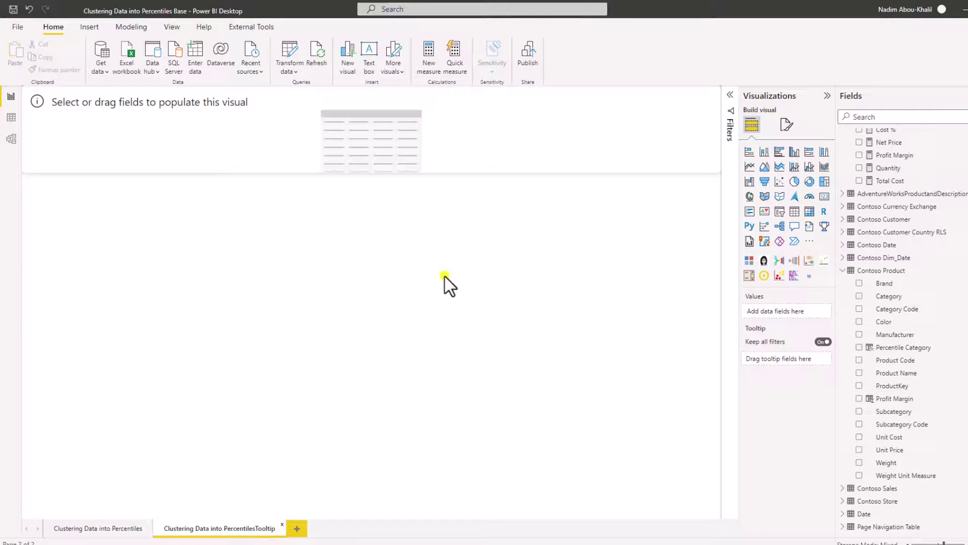
{"action": "left_click", "coordinate": [561, 134]}
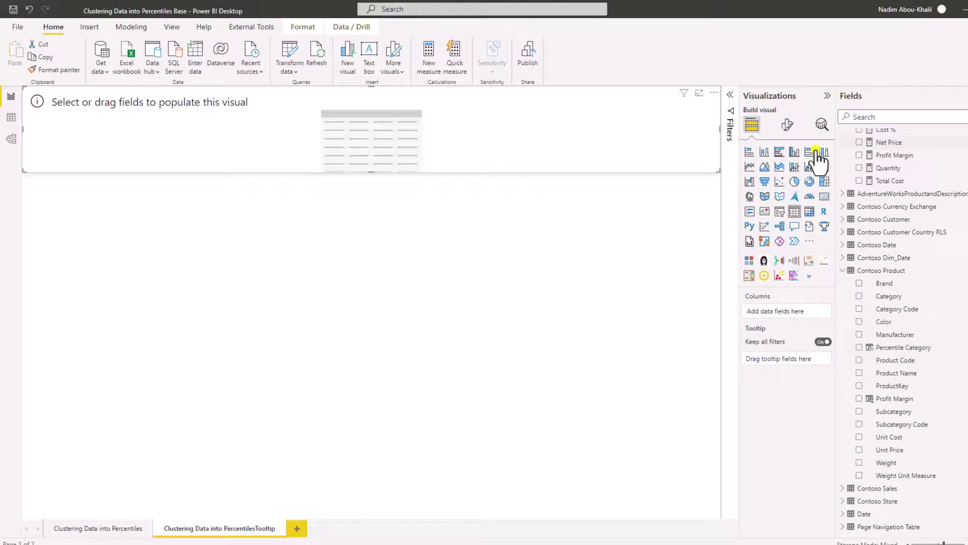
{"action": "scroll", "coordinate": [877, 212], "scroll_direction": "up", "scroll_amount": 3}
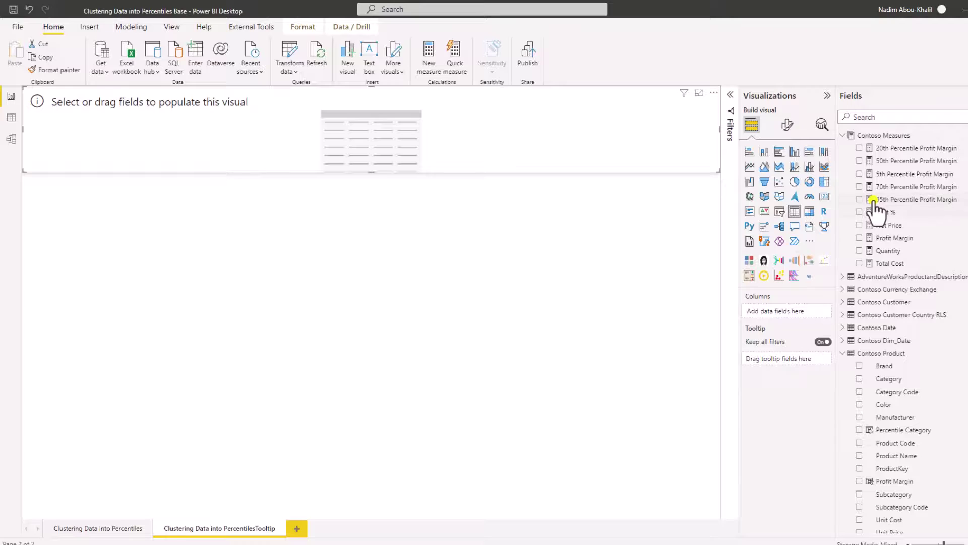
{"action": "scroll", "coordinate": [868, 273], "scroll_direction": "down", "scroll_amount": 2}
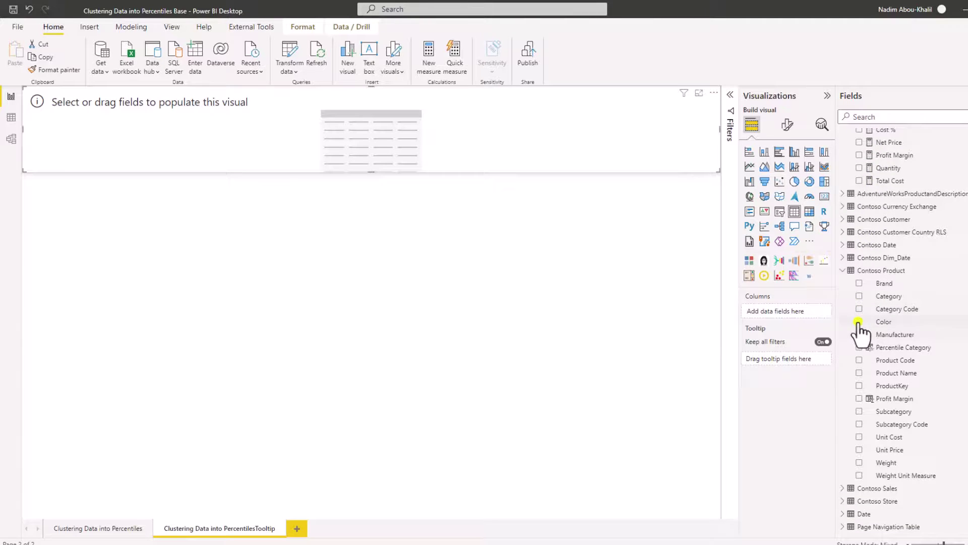
{"action": "left_click", "coordinate": [860, 373]}
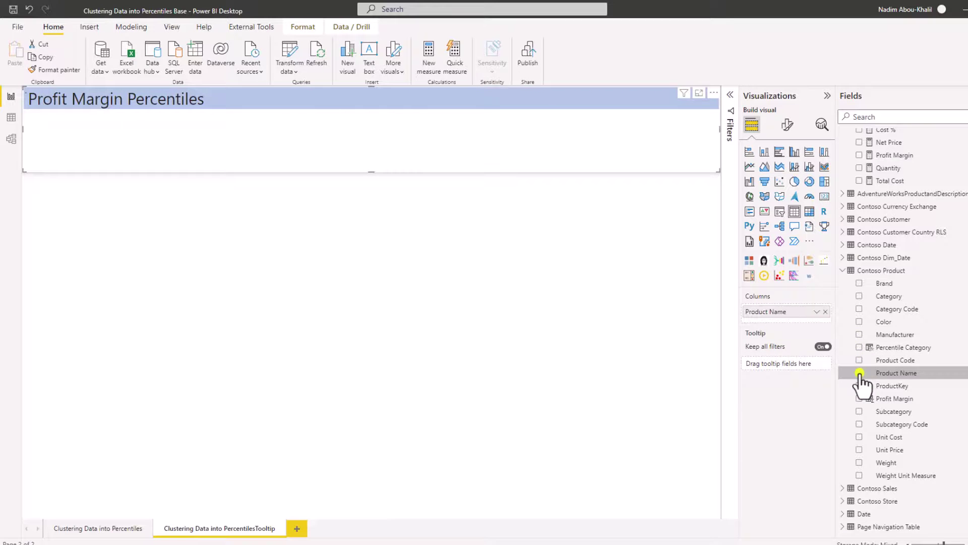
{"action": "scroll", "coordinate": [865, 269], "scroll_direction": "up", "scroll_amount": 2}
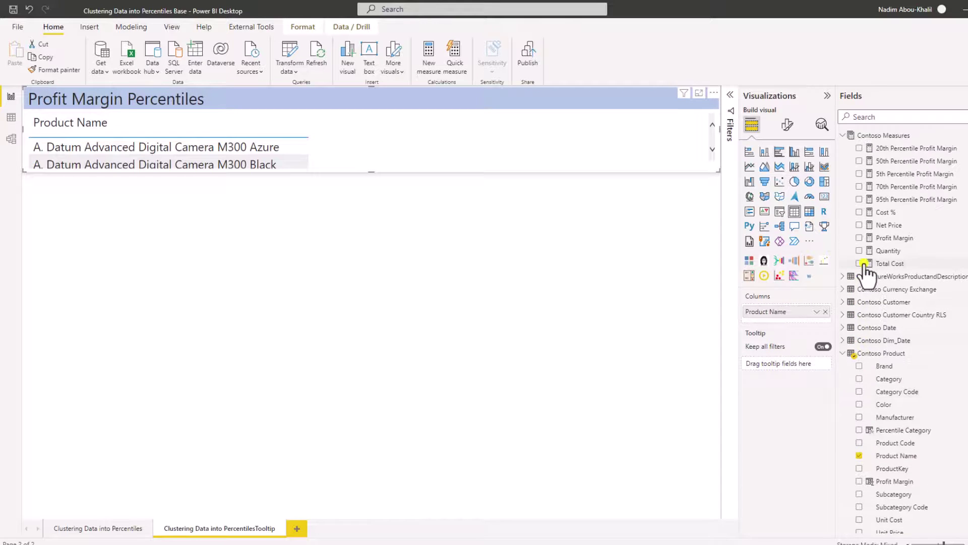
{"action": "left_click", "coordinate": [858, 238]}
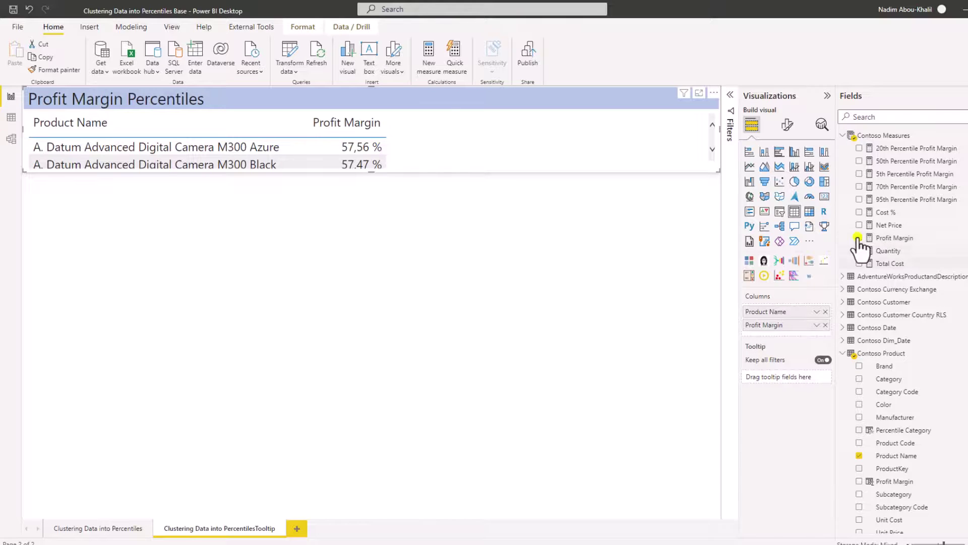
Add the Percentile Category column and the Total Cost measure to the tooltip page's table.
{"action": "scroll", "coordinate": [860, 282], "scroll_direction": "down", "scroll_amount": 3}
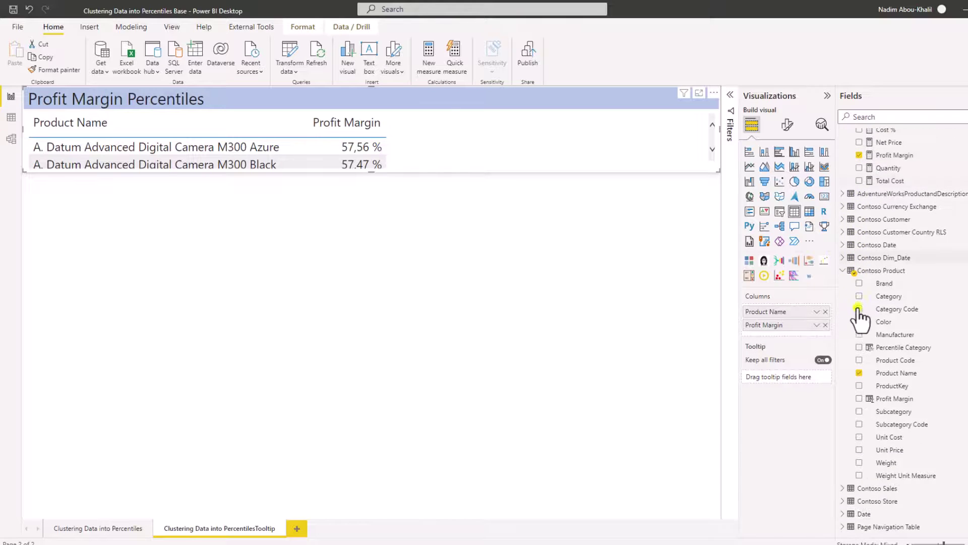
{"action": "left_click", "coordinate": [859, 348]}
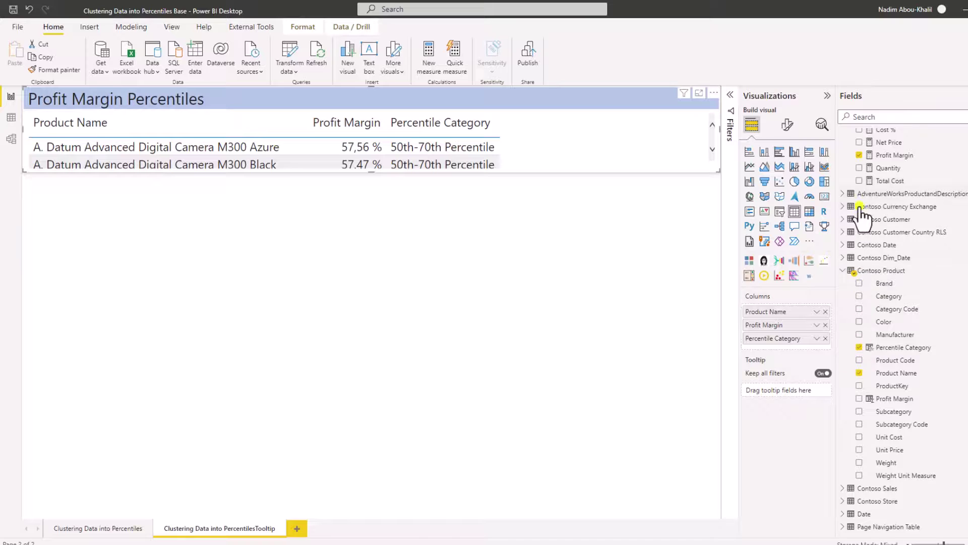
{"action": "left_click", "coordinate": [859, 180]}
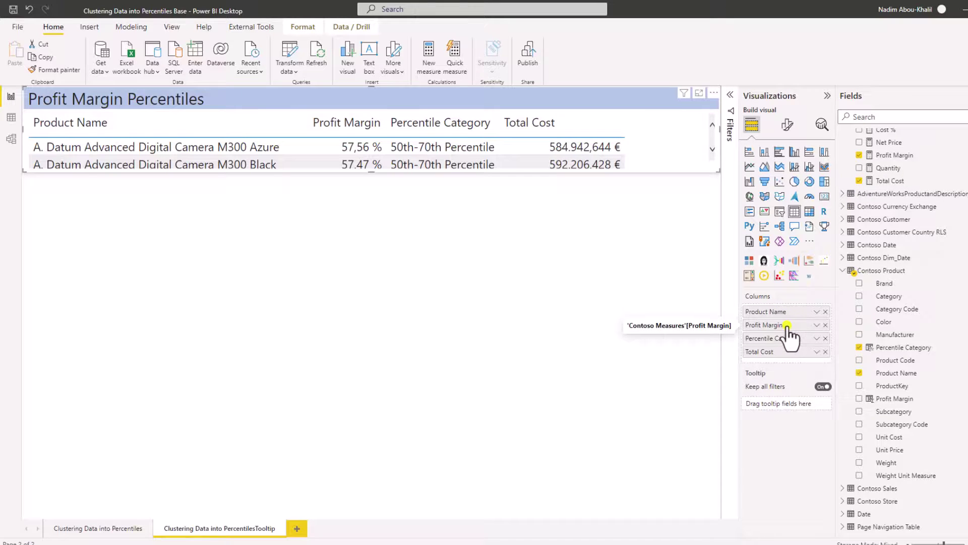
Move Profit Margin to the last column of the tooltip page's table and collapse the Contoso Measures field list.
{"action": "left_click_drag", "start_coordinate": [789, 327], "coordinate": [788, 358]}
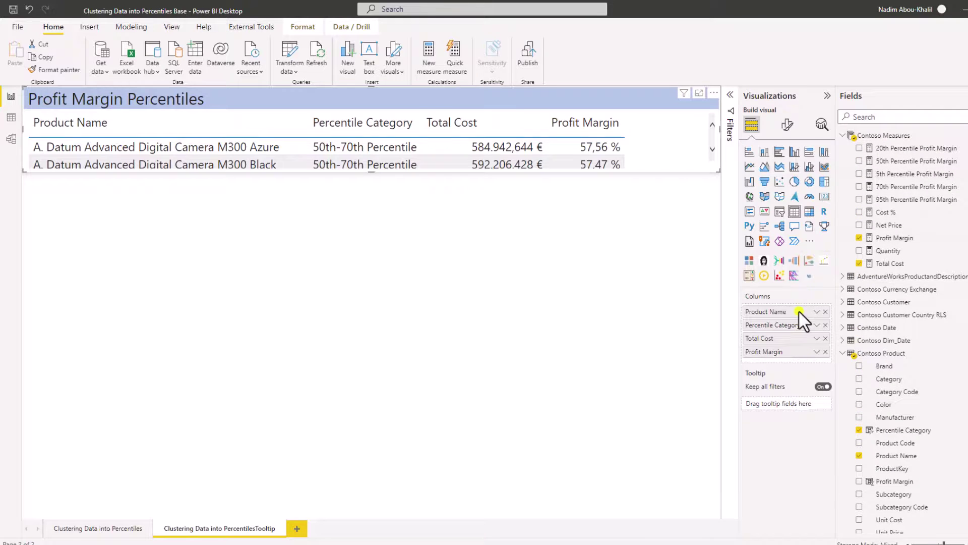
{"action": "left_click", "coordinate": [841, 135]}
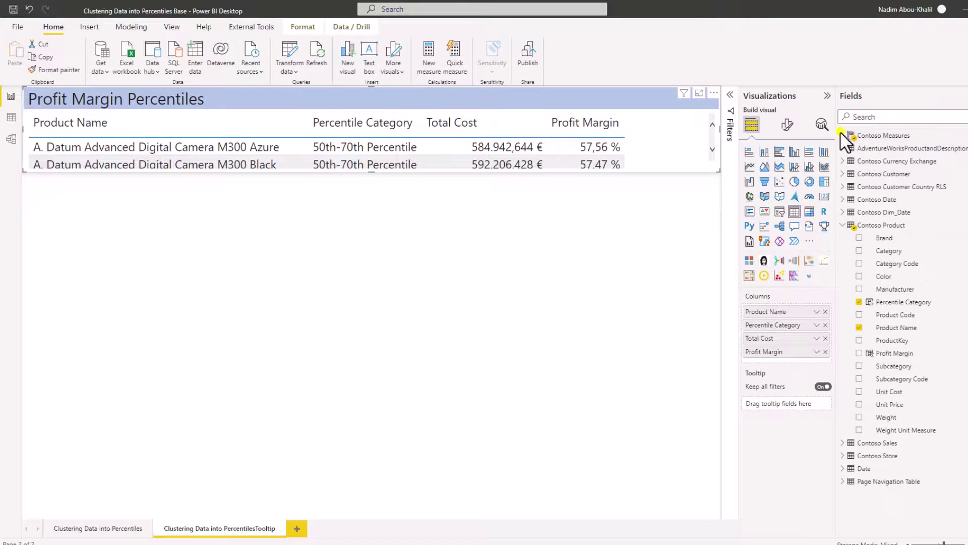
{"action": "left_click", "coordinate": [608, 285]}
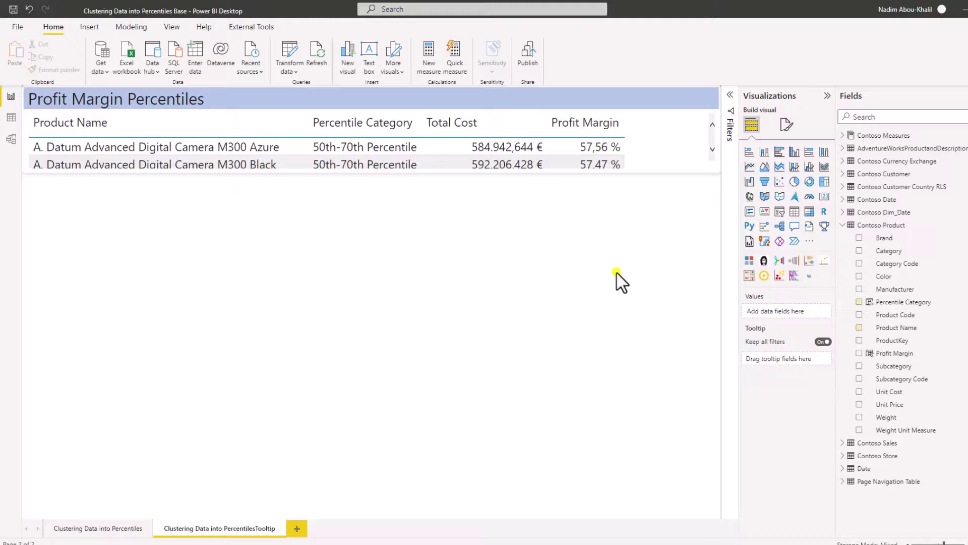
Check the Allow use as tooltip setting in the page information of the Clustering Data into PercentilesTooltip page.
{"action": "left_click", "coordinate": [789, 124]}
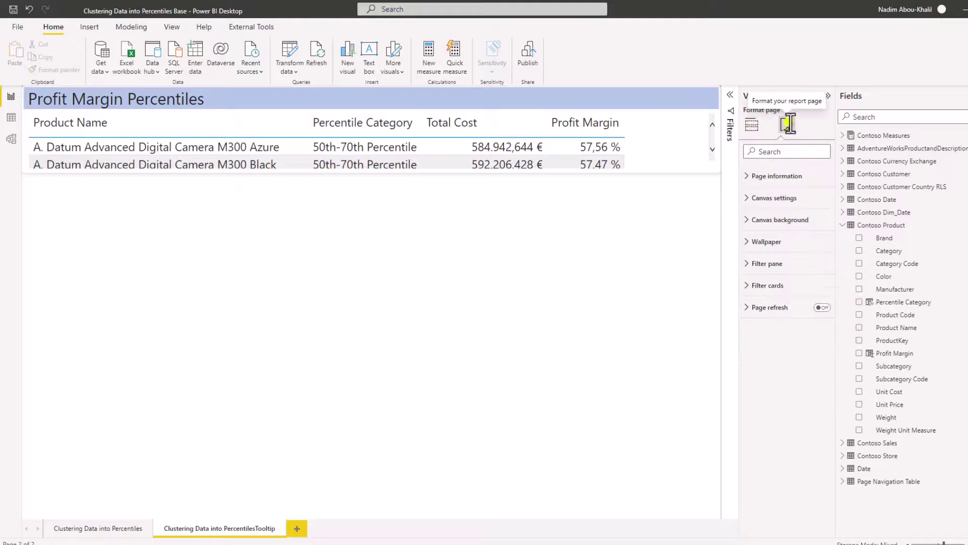
{"action": "left_click", "coordinate": [785, 199]}
{"action": "left_click", "coordinate": [785, 199]}
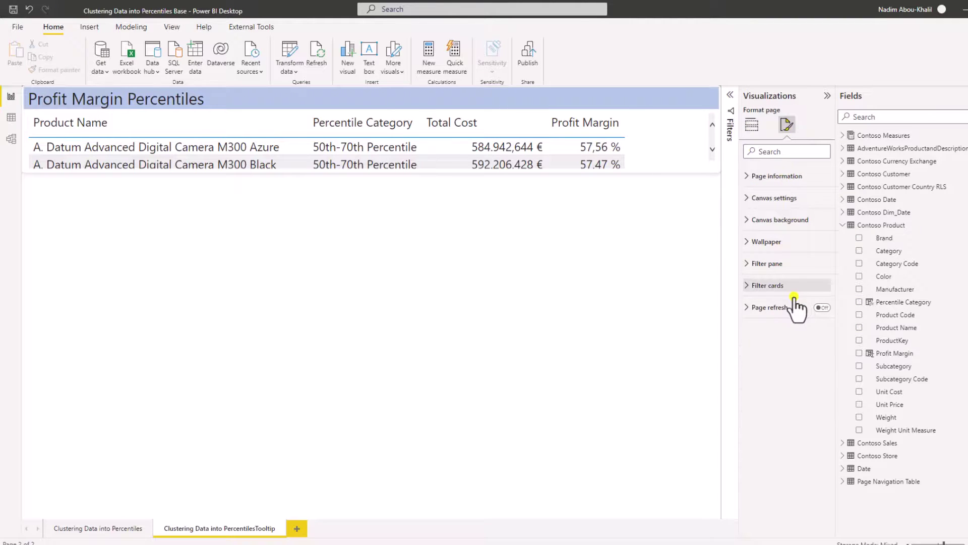
{"action": "left_click", "coordinate": [793, 175]}
{"action": "left_click", "coordinate": [818, 223]}
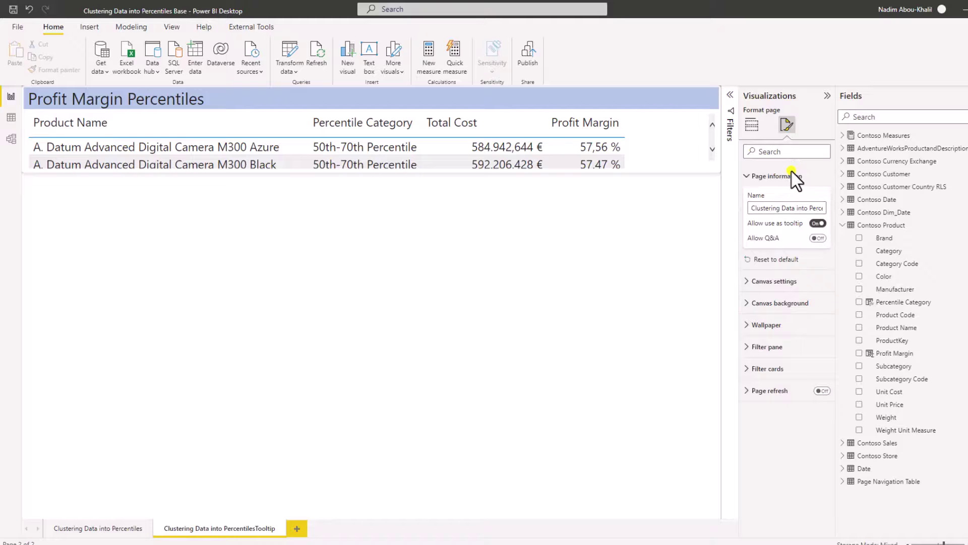
{"action": "left_click", "coordinate": [751, 124]}
On the Clustering Data into Percentiles page, set the scatter chart's report page tooltip to Clustering Data into PercentilesTooltip.
{"action": "left_click", "coordinate": [73, 529]}
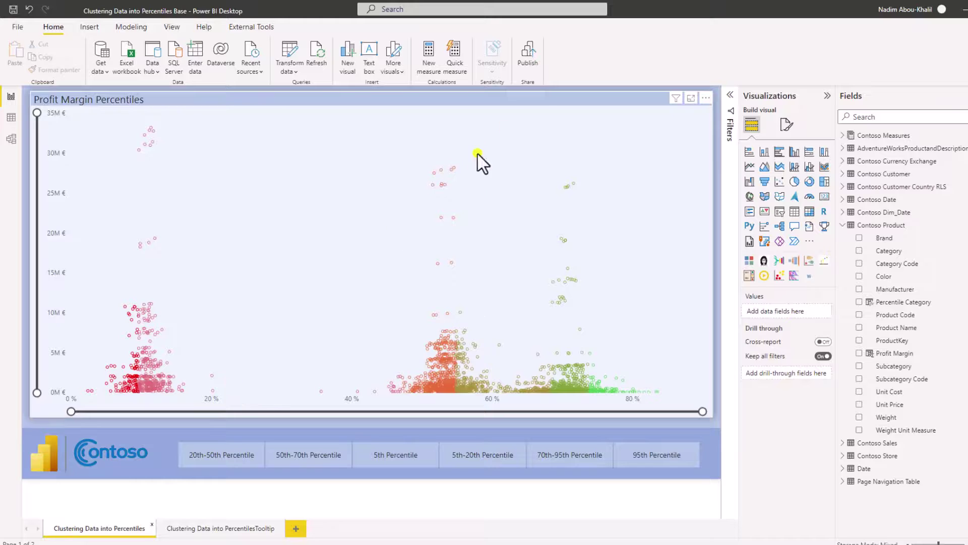
{"action": "left_click", "coordinate": [570, 107]}
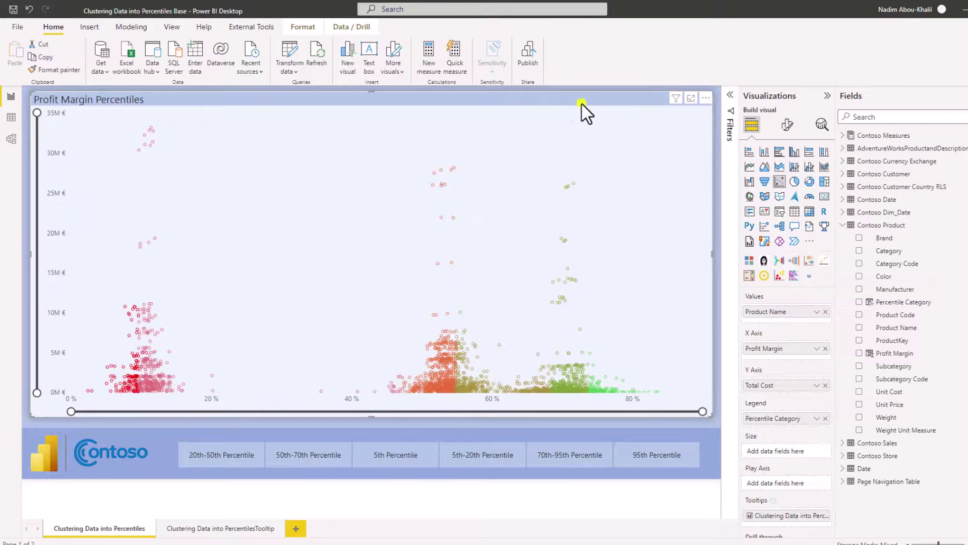
{"action": "left_click", "coordinate": [787, 124]}
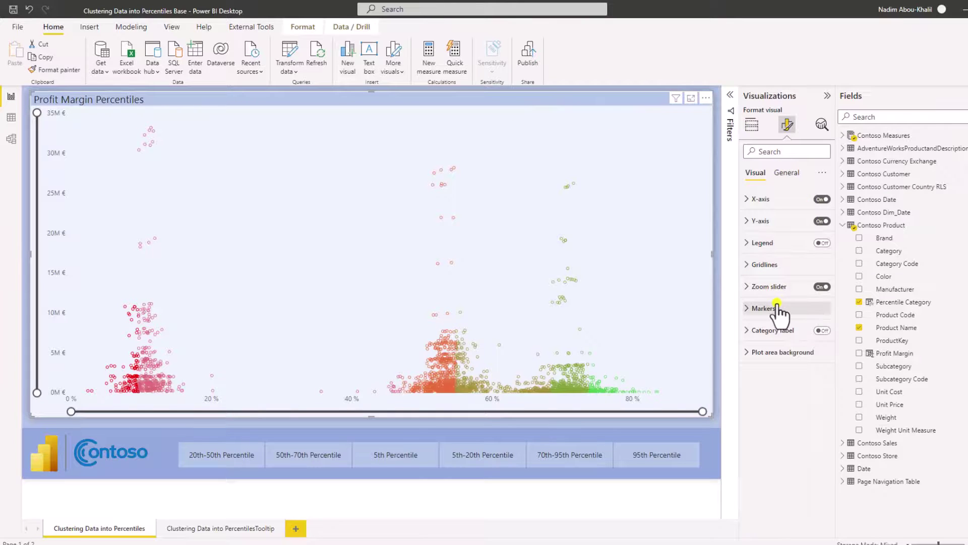
{"action": "left_click", "coordinate": [791, 173]}
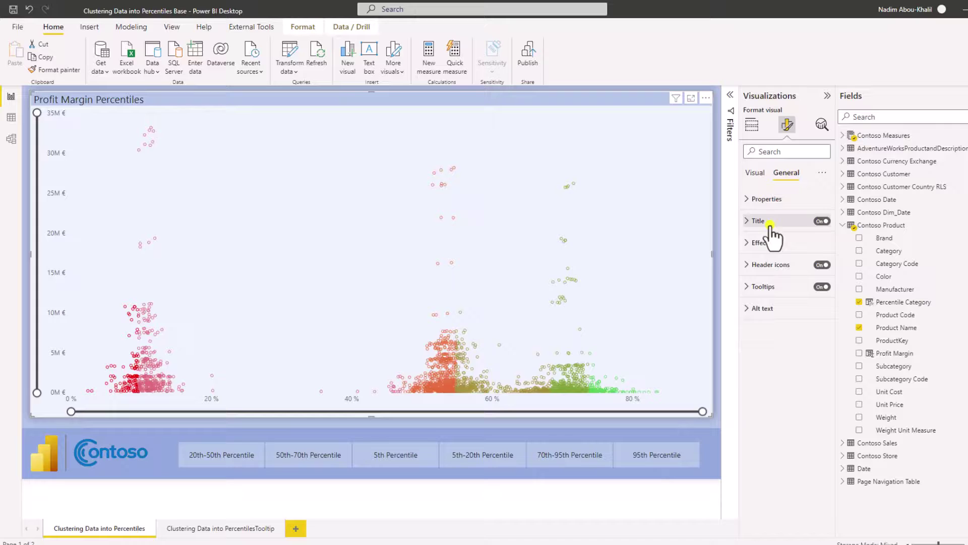
{"action": "left_click", "coordinate": [762, 287]}
{"action": "scroll", "coordinate": [785, 300], "scroll_direction": "down", "scroll_amount": 2}
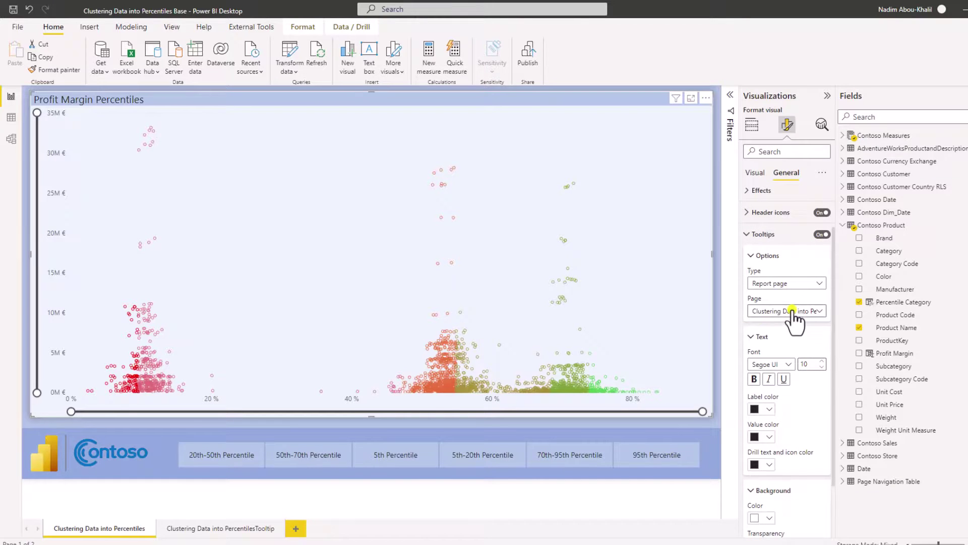
{"action": "left_click", "coordinate": [793, 311]}
{"action": "left_click", "coordinate": [790, 337]}
Narrow the scatter chart's x-axis zoom range to roughly its lower half and test the page tooltip on a high-cost product point.
{"action": "mouse_move", "coordinate": [560, 382]}
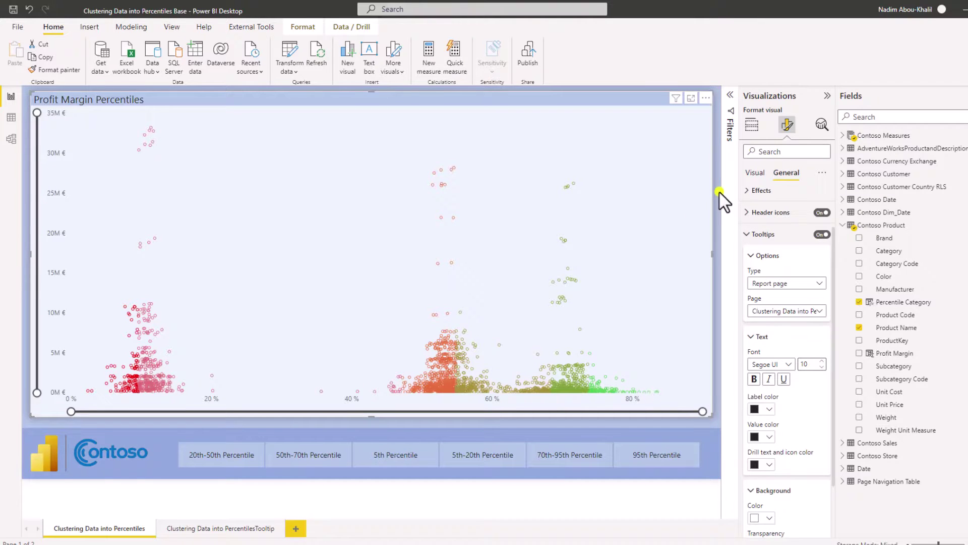
{"action": "left_click", "coordinate": [720, 223]}
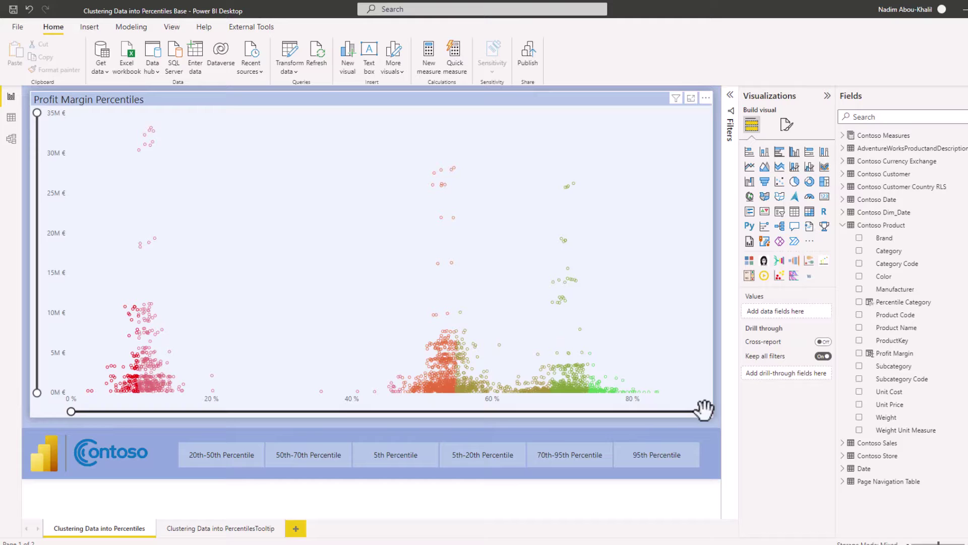
{"action": "left_click_drag", "start_coordinate": [704, 411], "coordinate": [702, 411]}
{"action": "left_click_drag", "start_coordinate": [588, 416], "coordinate": [348, 412]}
{"action": "left_click", "coordinate": [266, 169]}
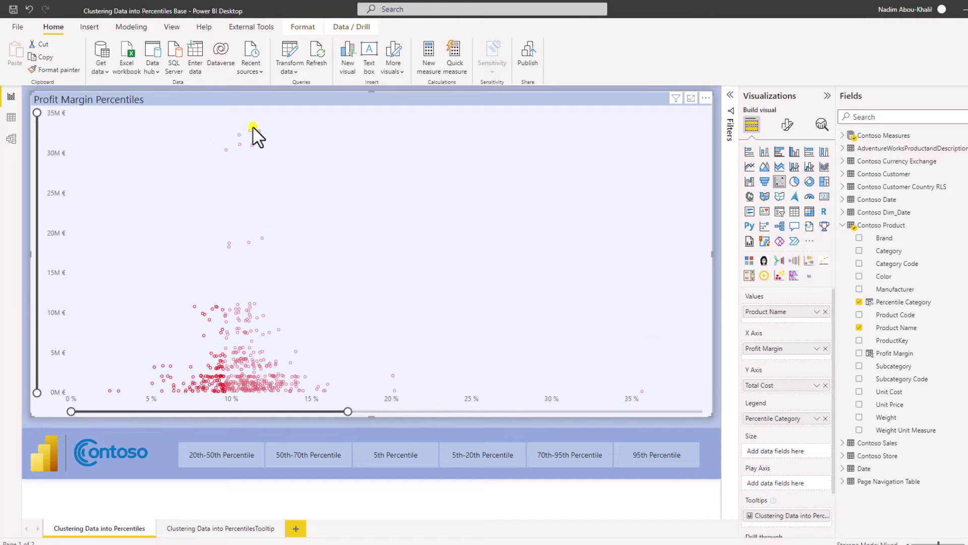
{"action": "mouse_move", "coordinate": [253, 128]}
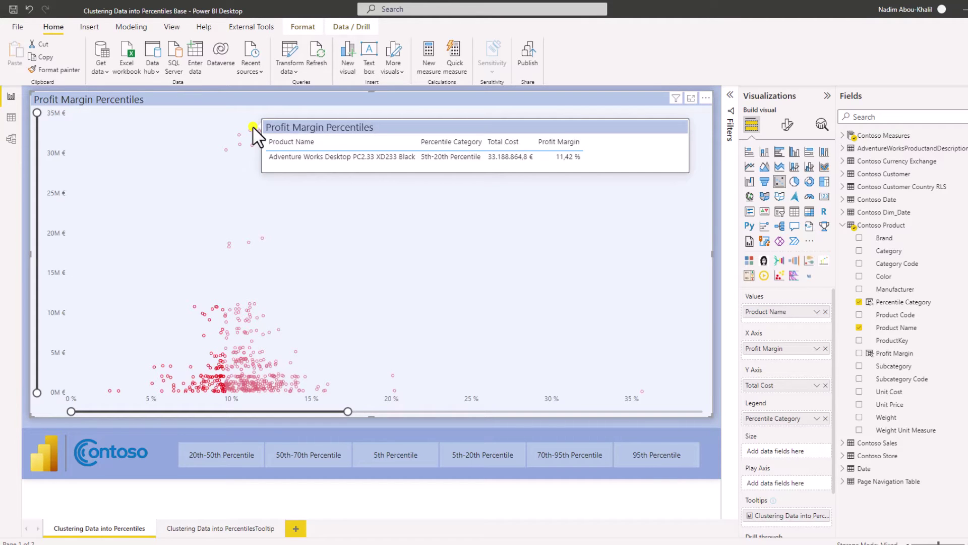